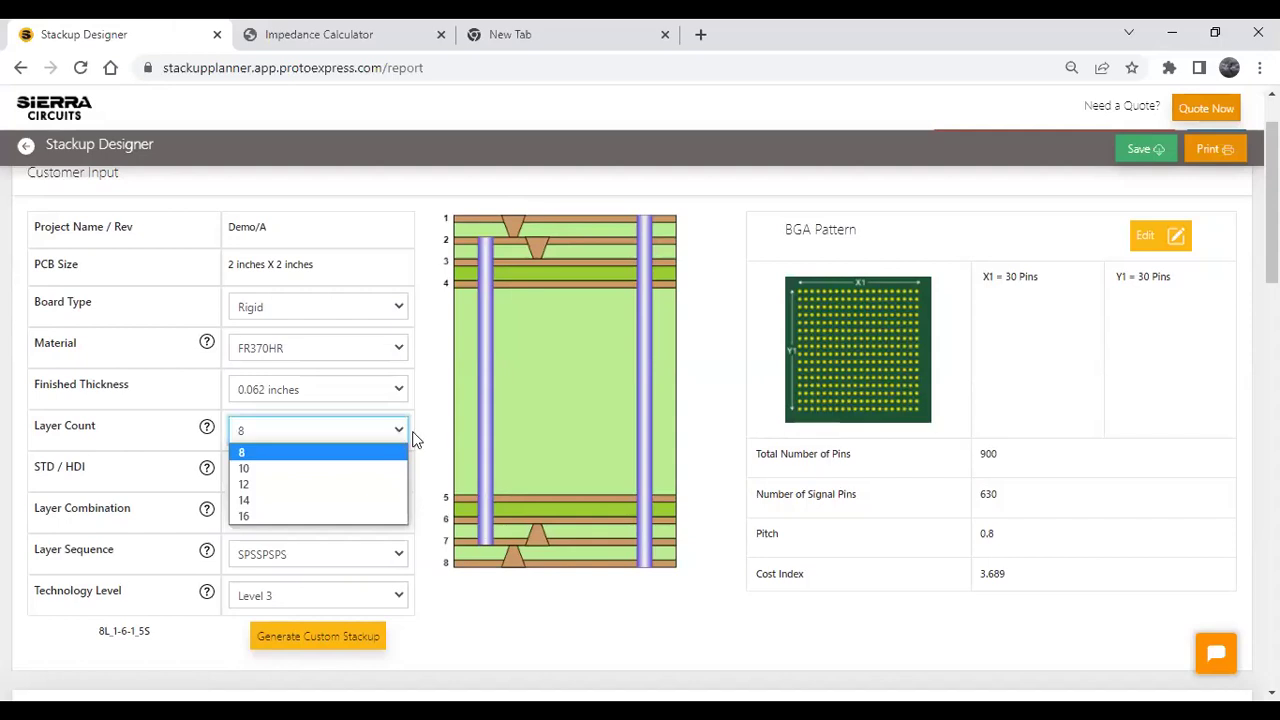
- Review the layer count and STD/HDI options, and look over the BGA pattern details without changing them
click(430, 447)
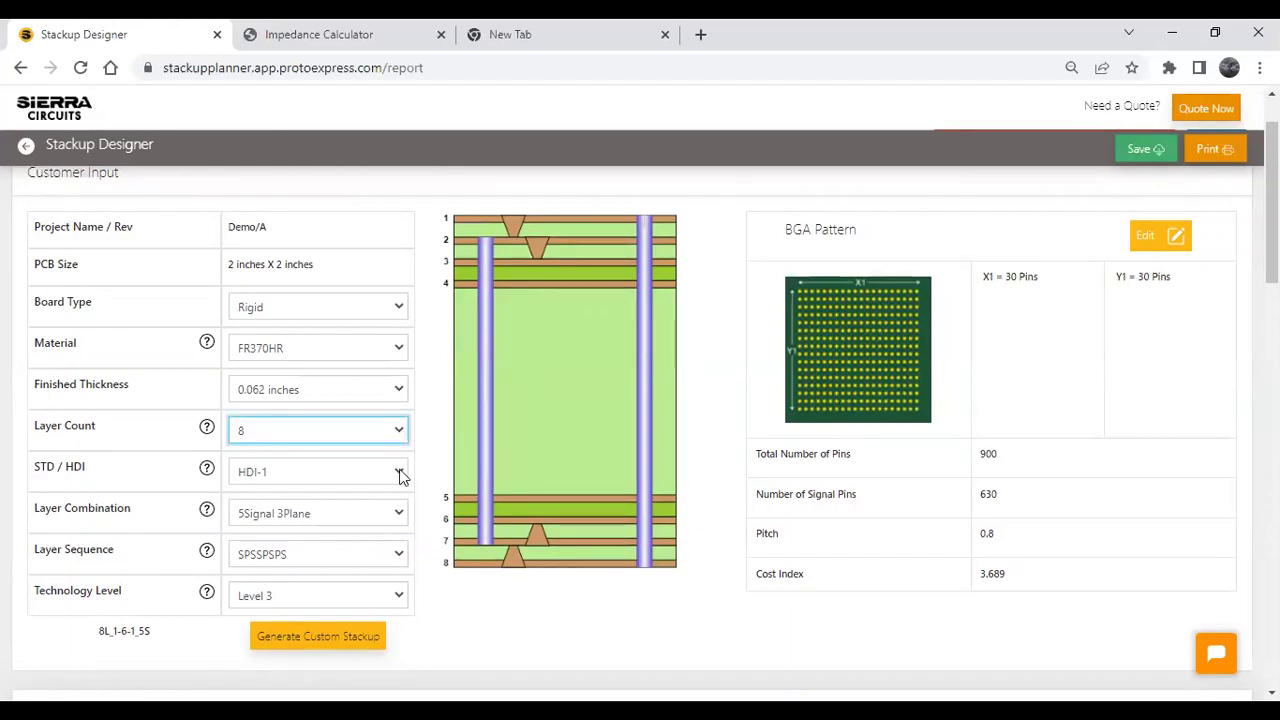
click(400, 476)
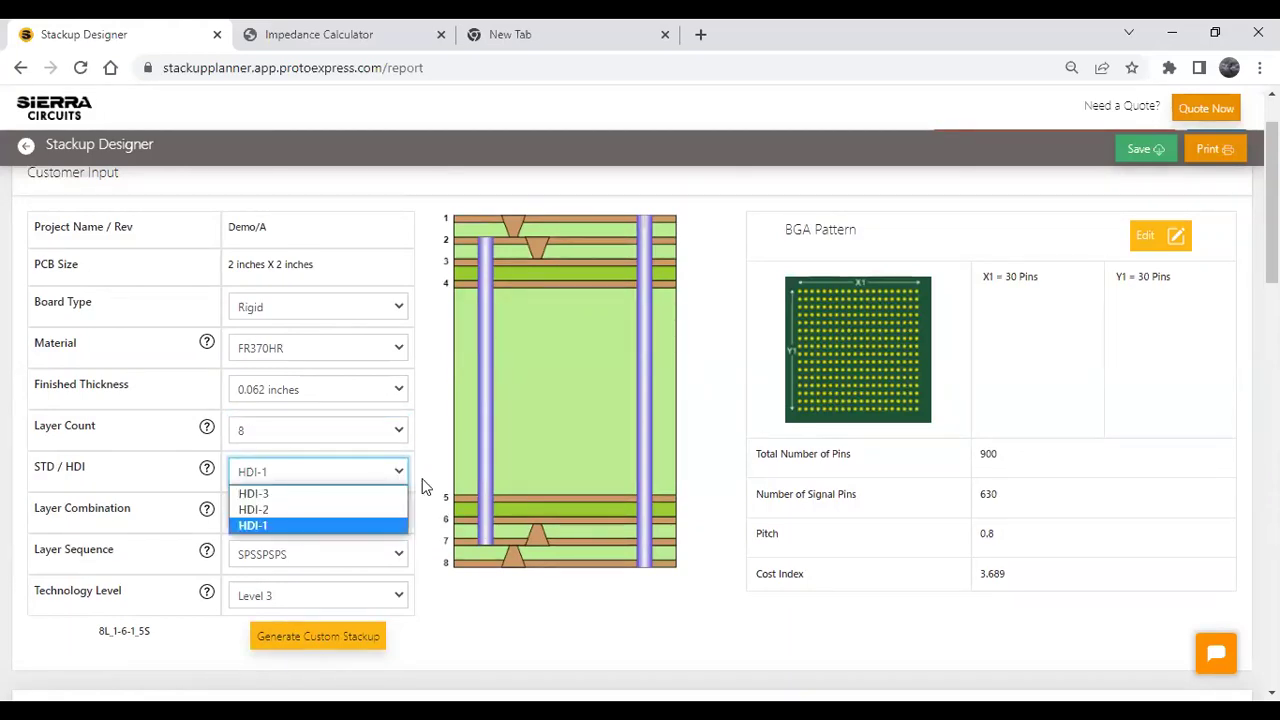
click(422, 486)
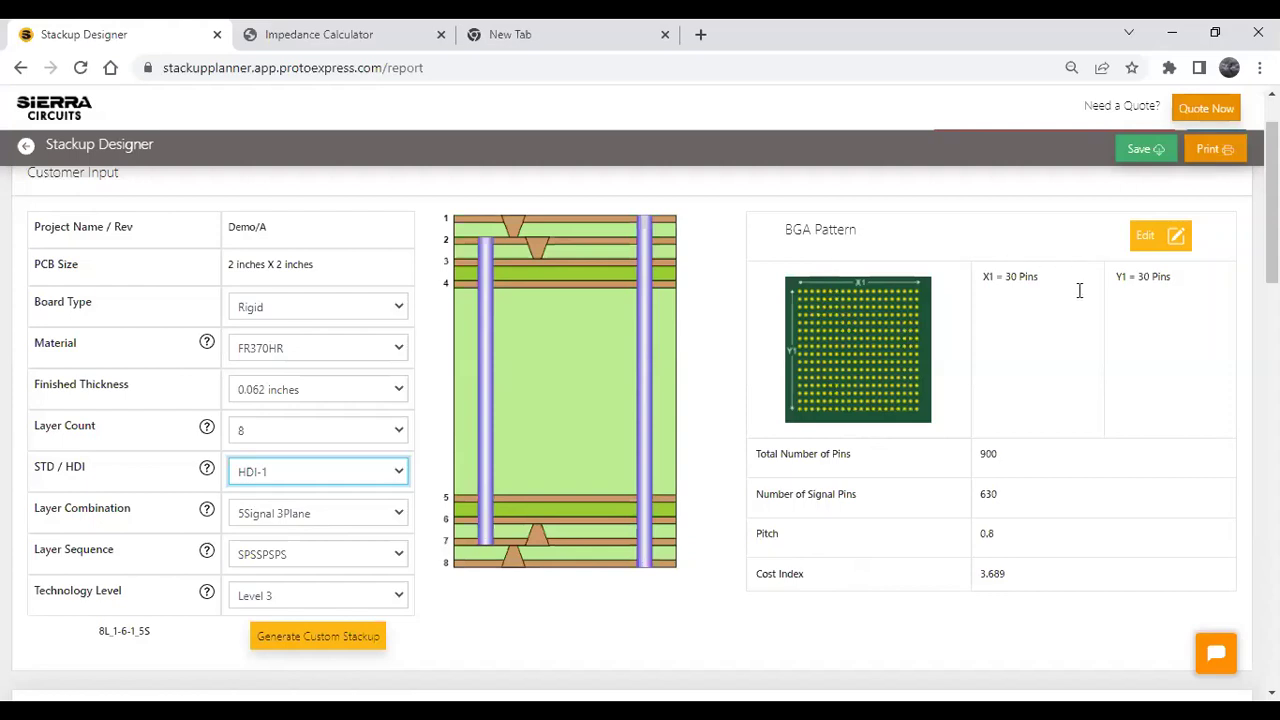
click(1165, 241)
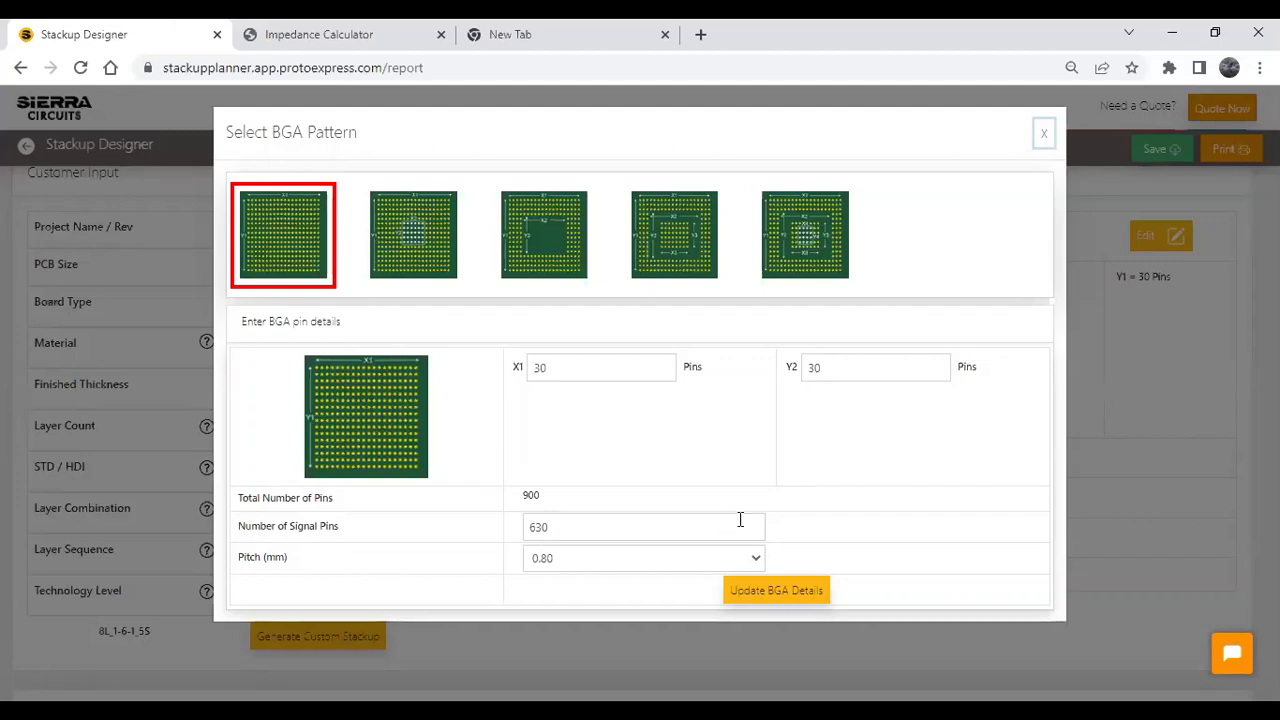
click(1042, 136)
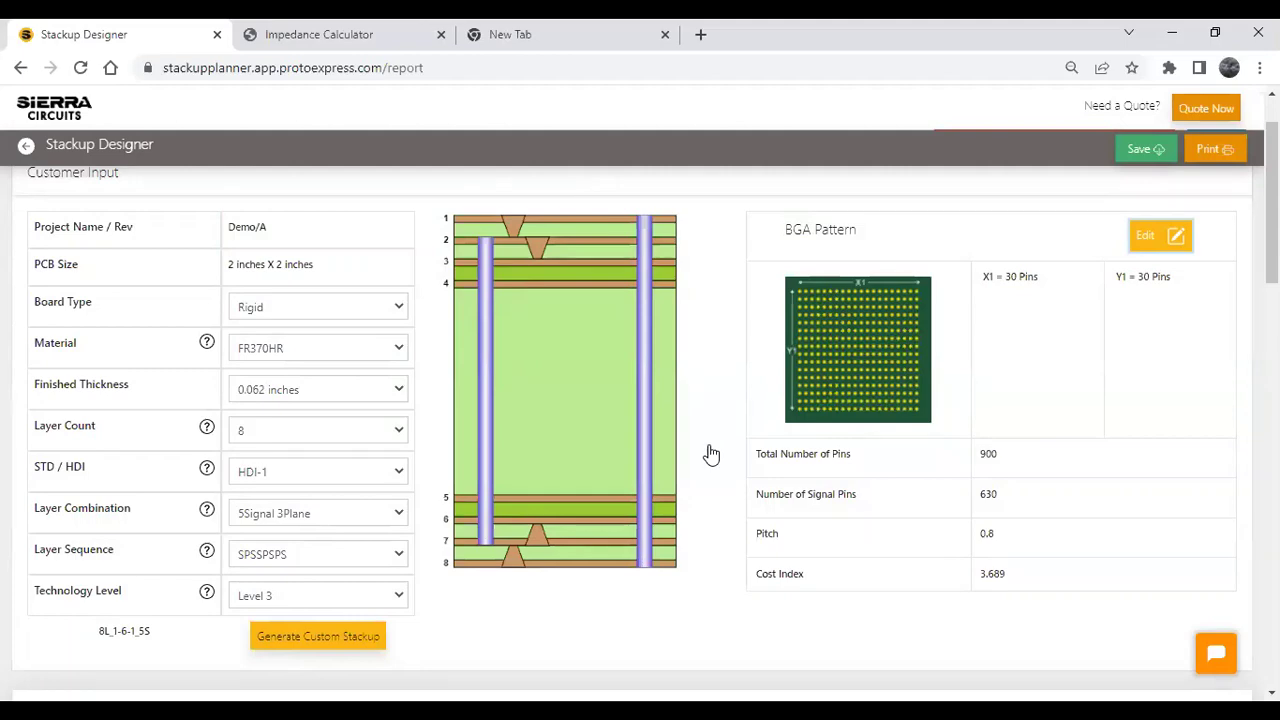
- Add a new row to the report's Impedance Calculator table and check its available model types
scroll(710, 455, down, 7)
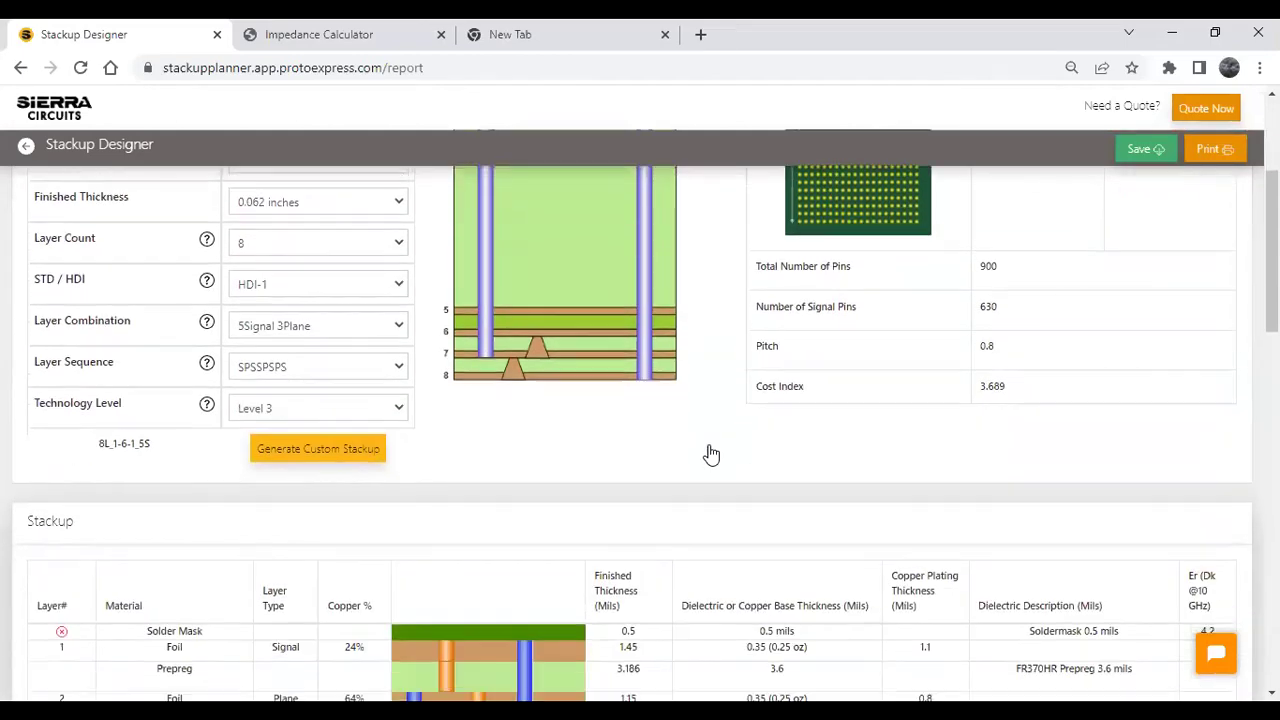
scroll(661, 462, down, 4)
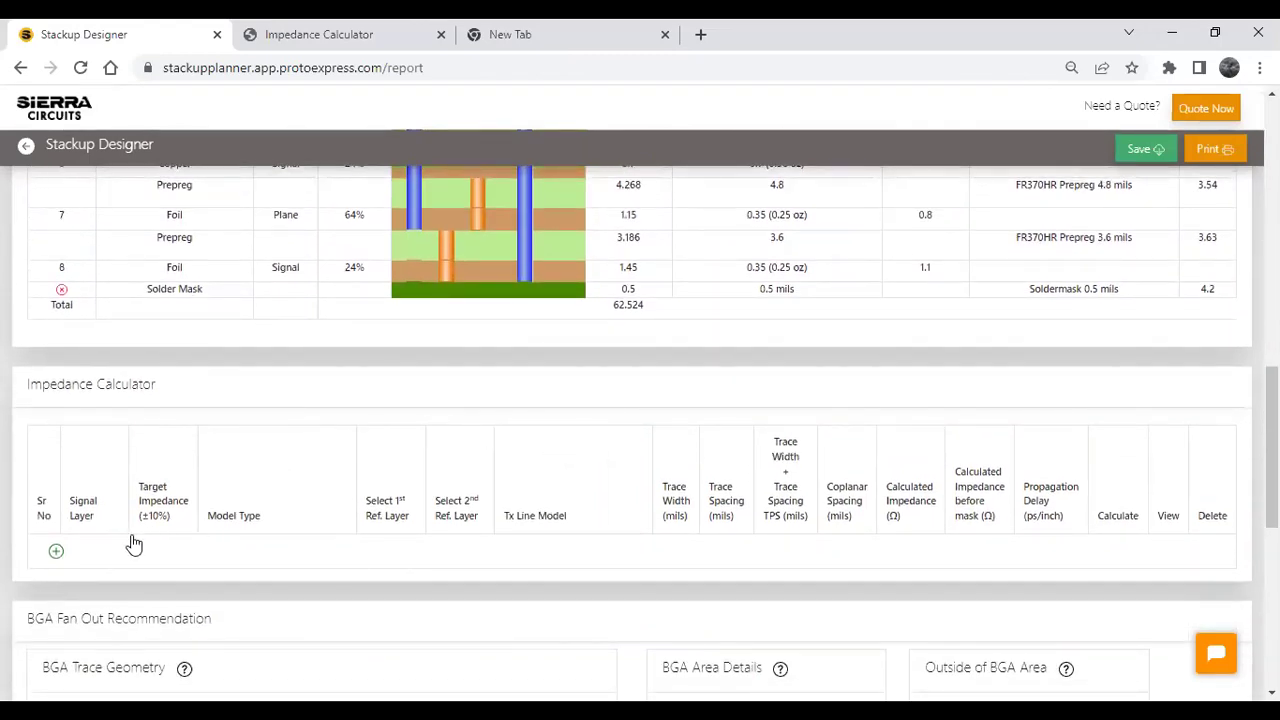
scroll(65, 558, down, 1)
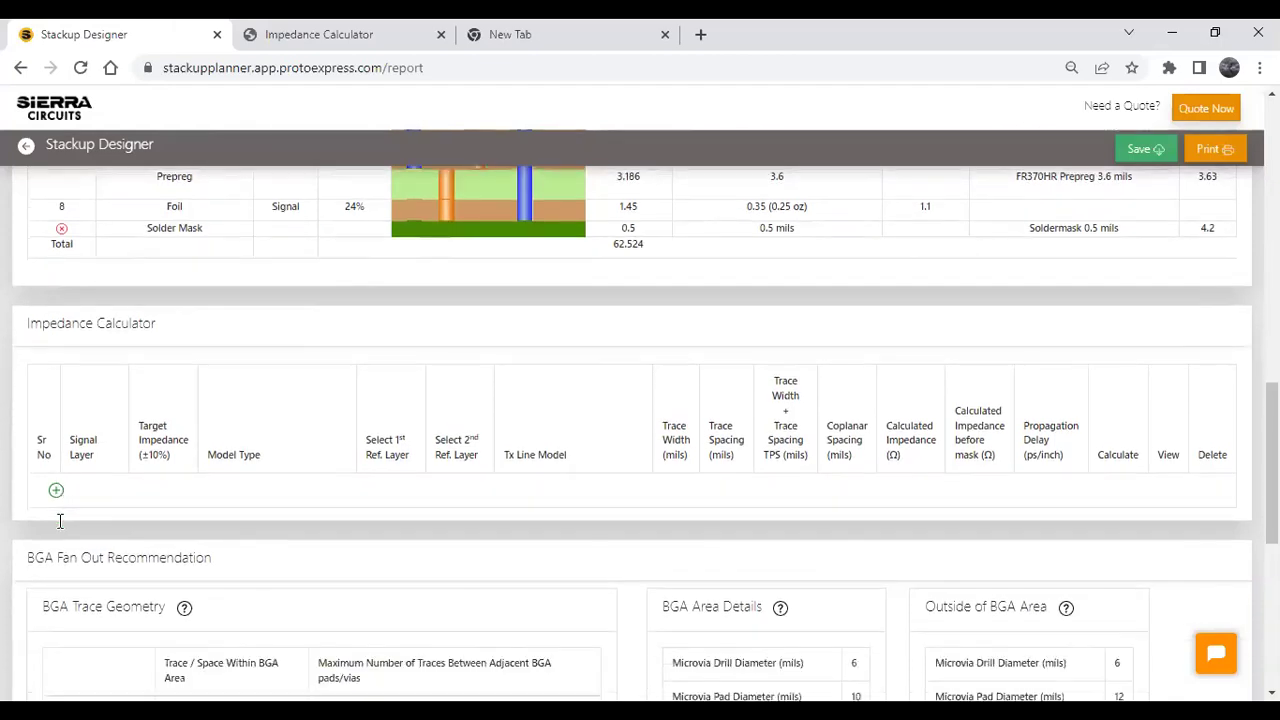
click(57, 461)
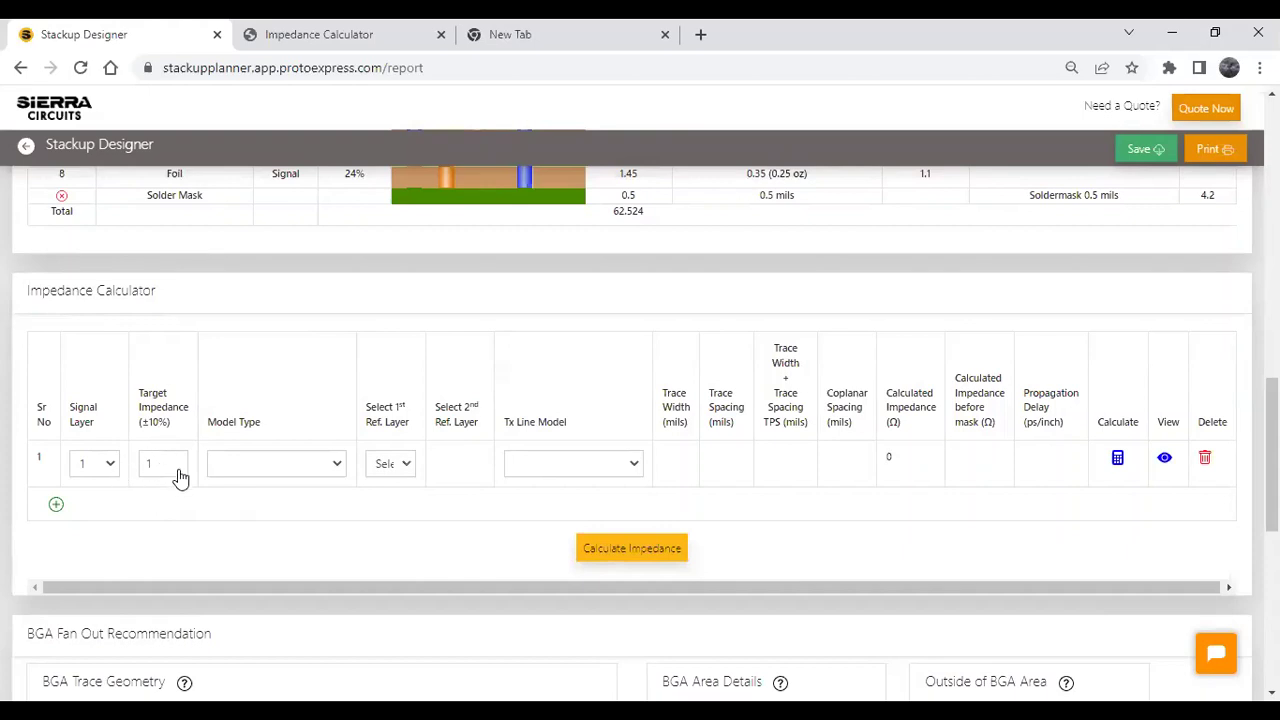
click(290, 470)
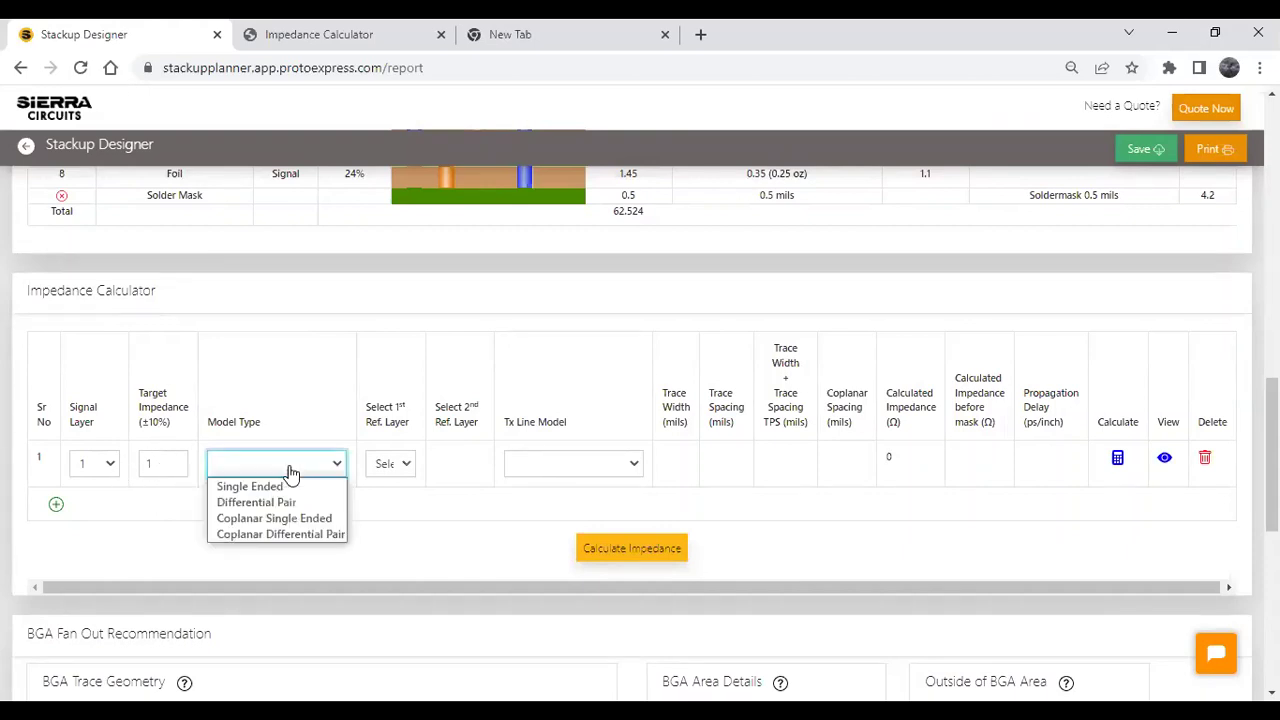
click(383, 516)
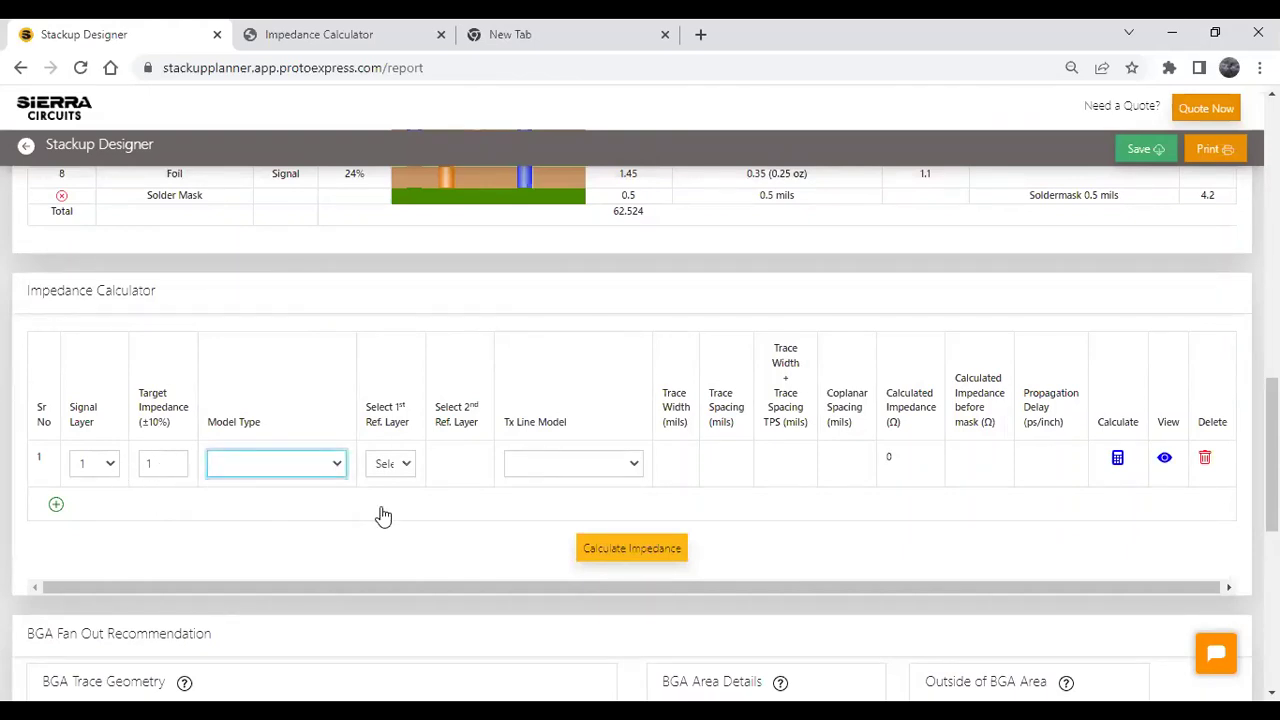
- Examine the BGA fan-out recommendation, including trace geometry, via and pad diameters, and the supported via set
scroll(383, 516, down, 1)
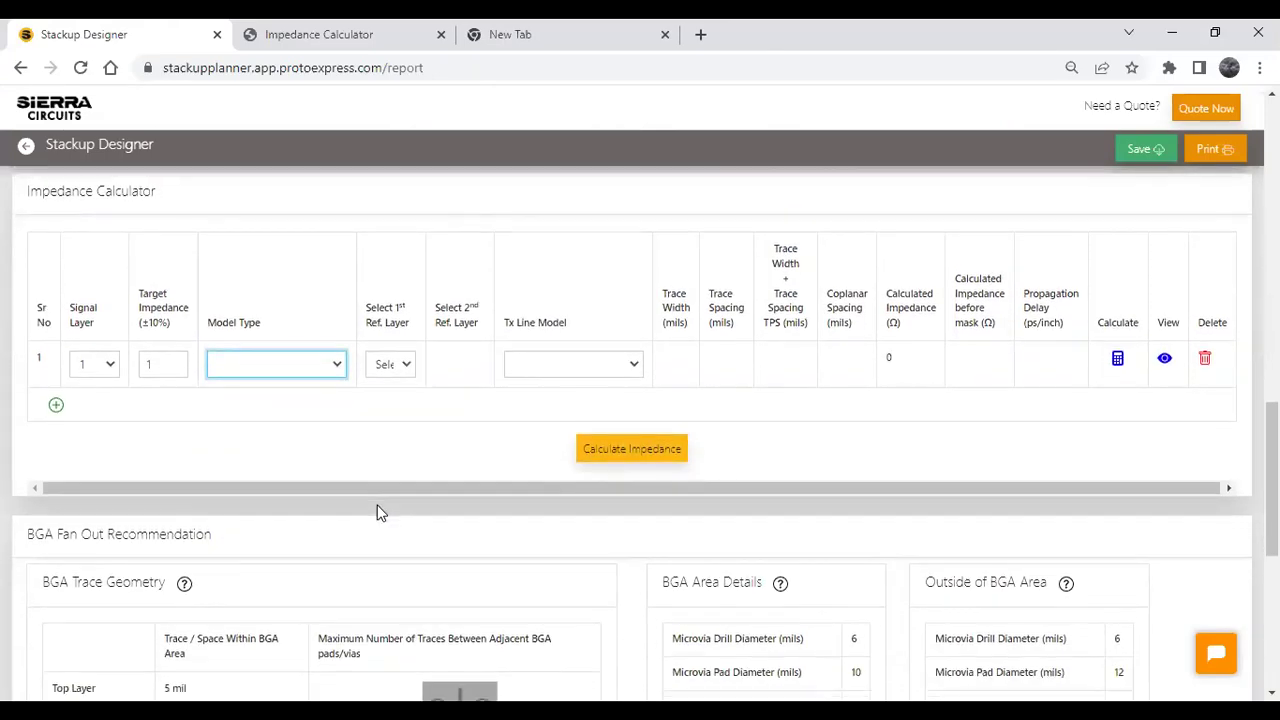
scroll(378, 510, down, 2)
scroll(367, 503, down, 2)
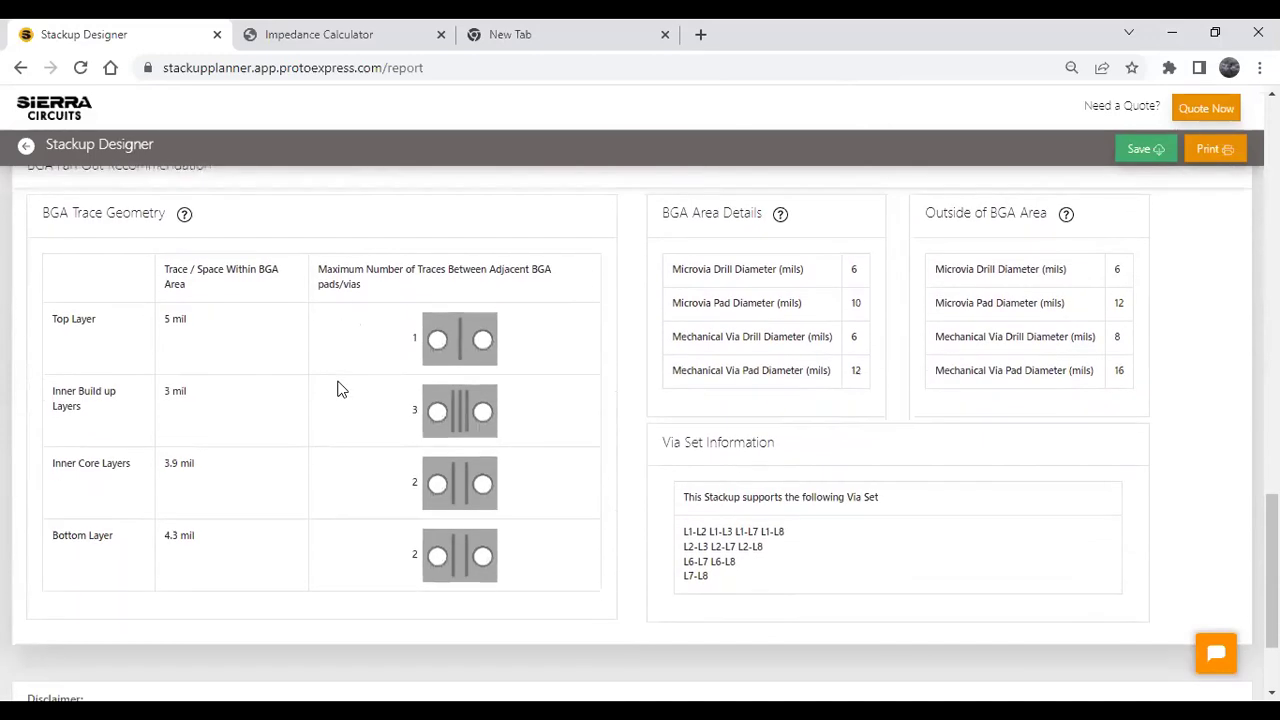
scroll(640, 430, up, 1)
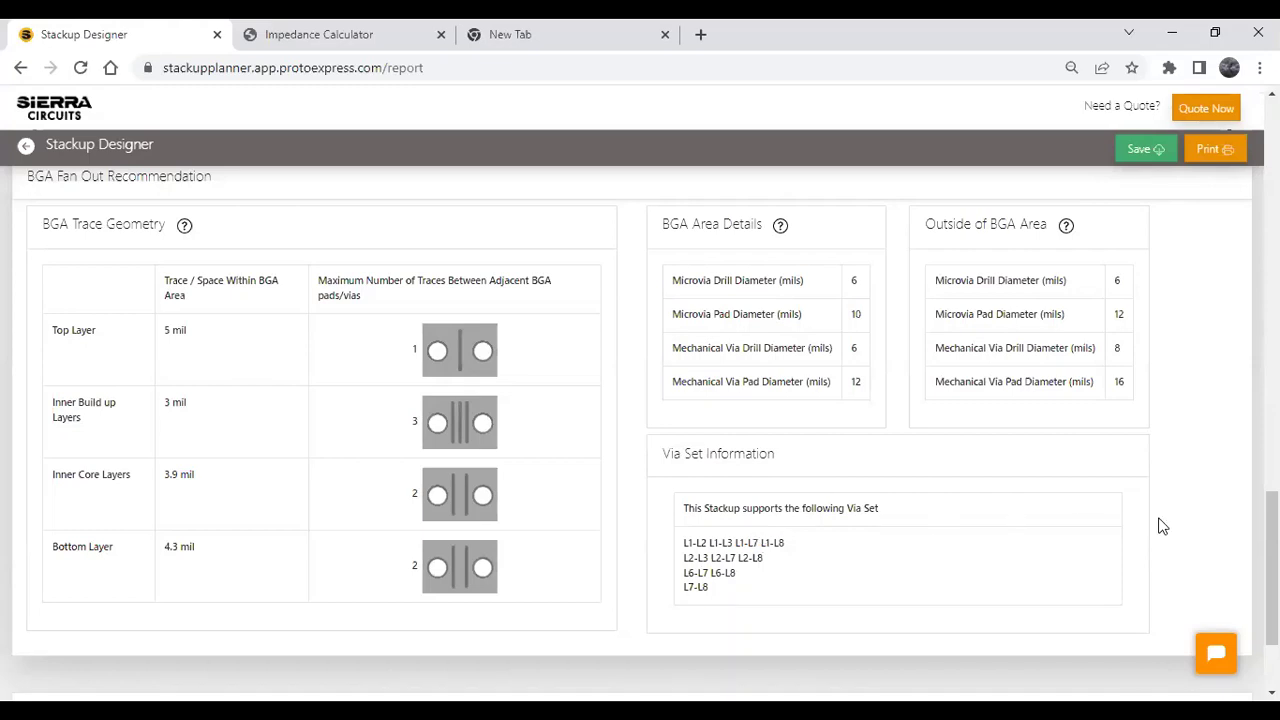
- Leave the stack report for the board information page and show the list of saved stackups
drag(1271, 568, 1171, 194)
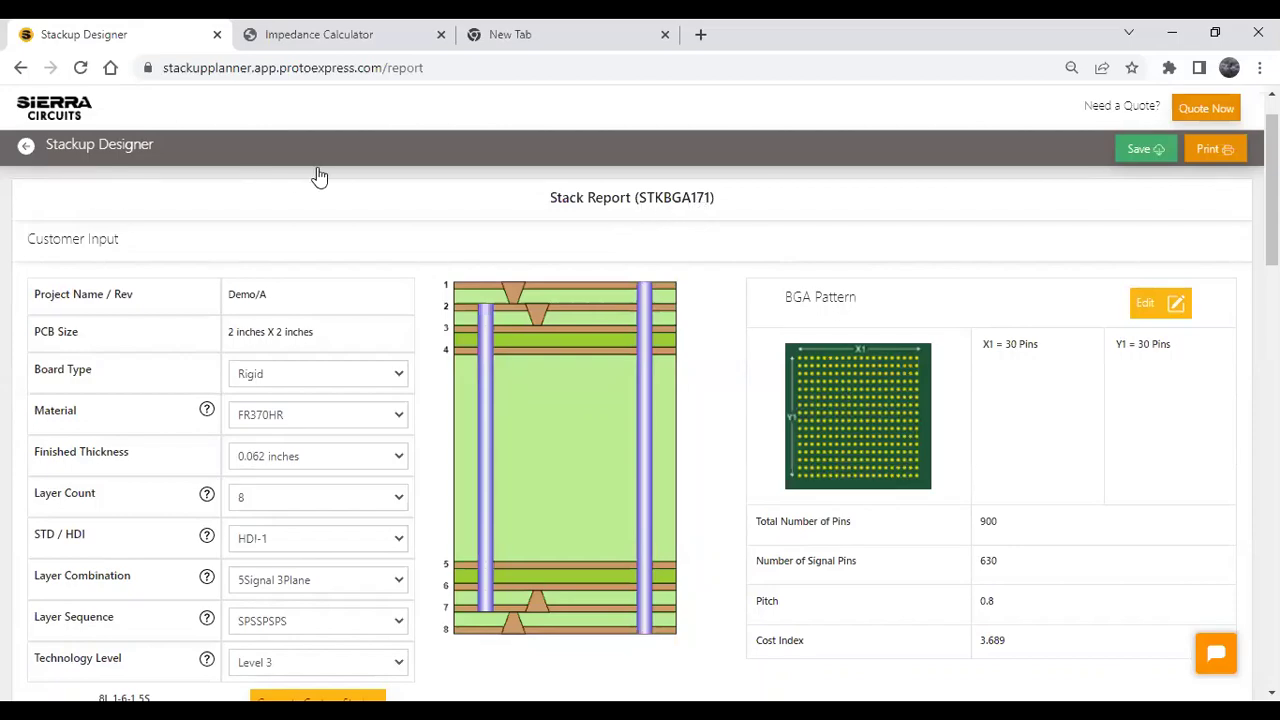
click(27, 148)
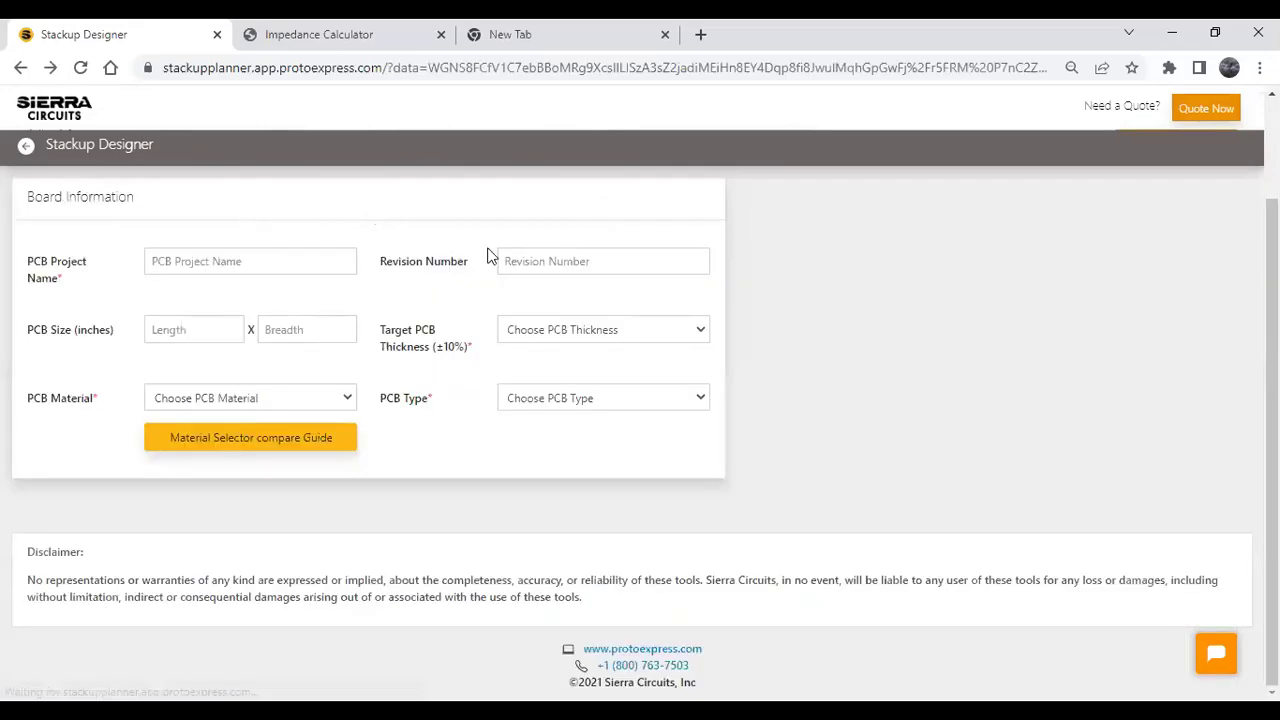
scroll(1271, 400, up, 1)
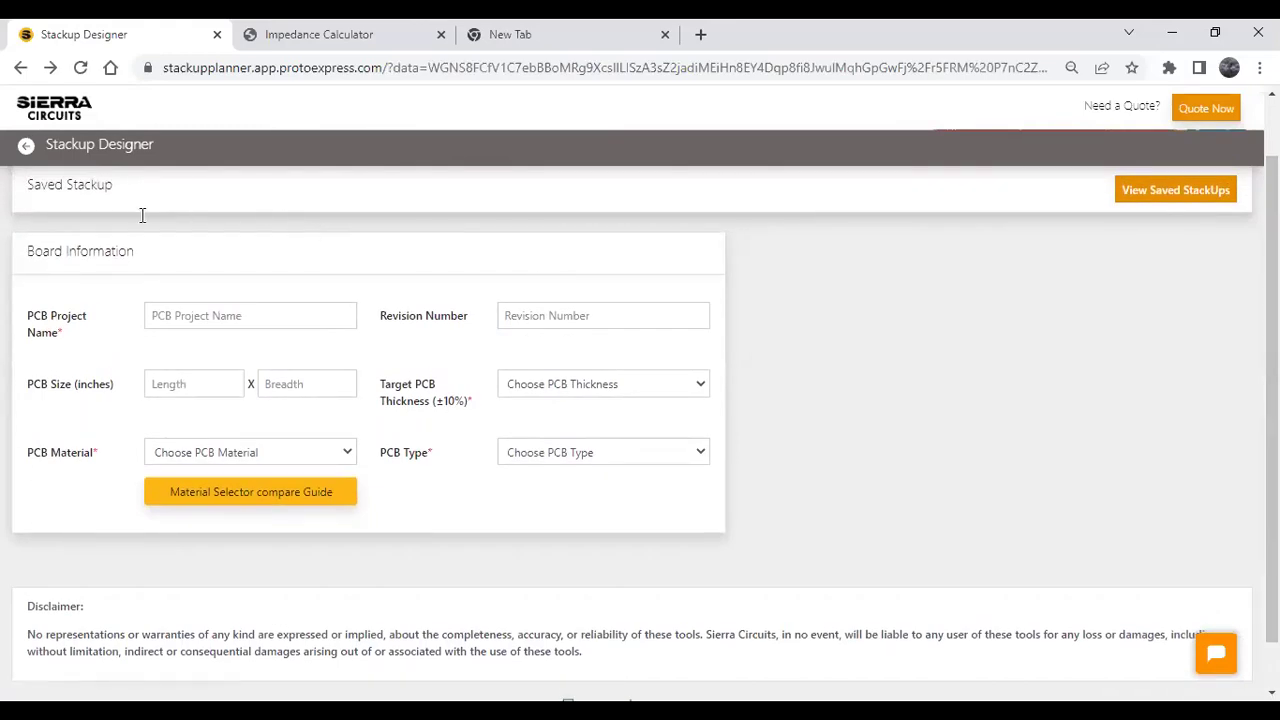
click(1198, 191)
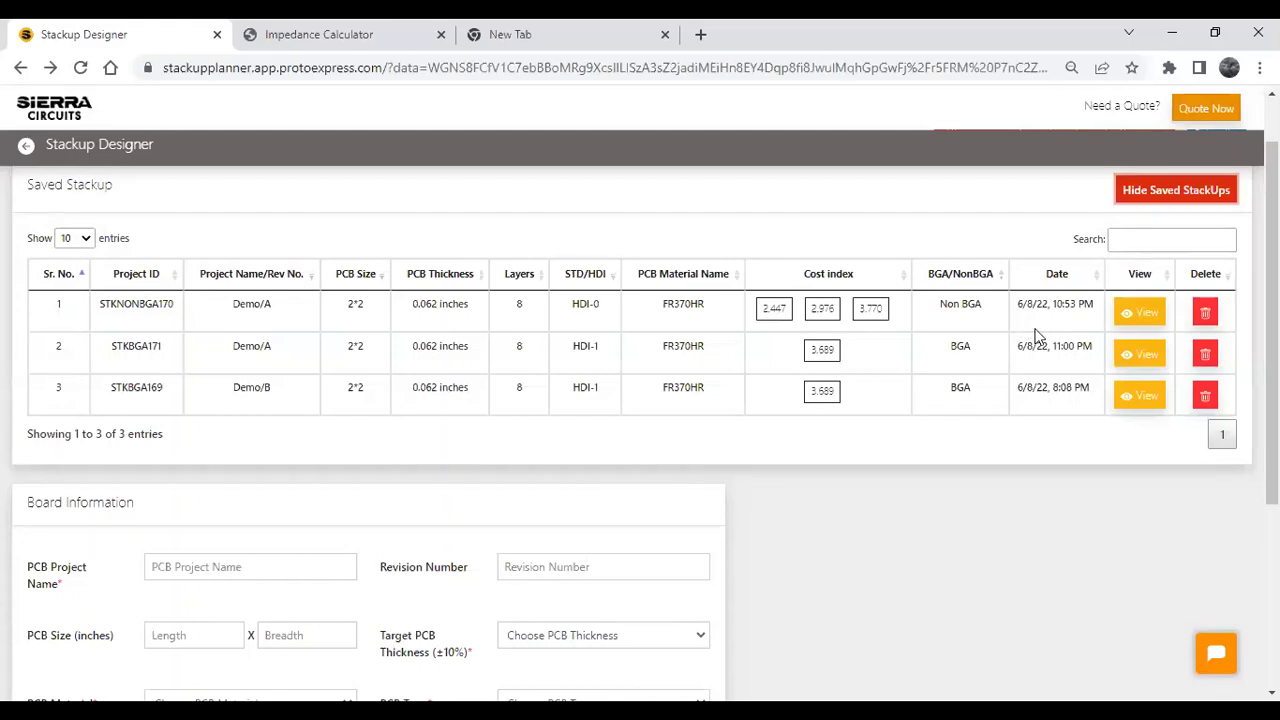
- Sort the saved stackups by date in descending order and look over the search and delete options
click(1087, 283)
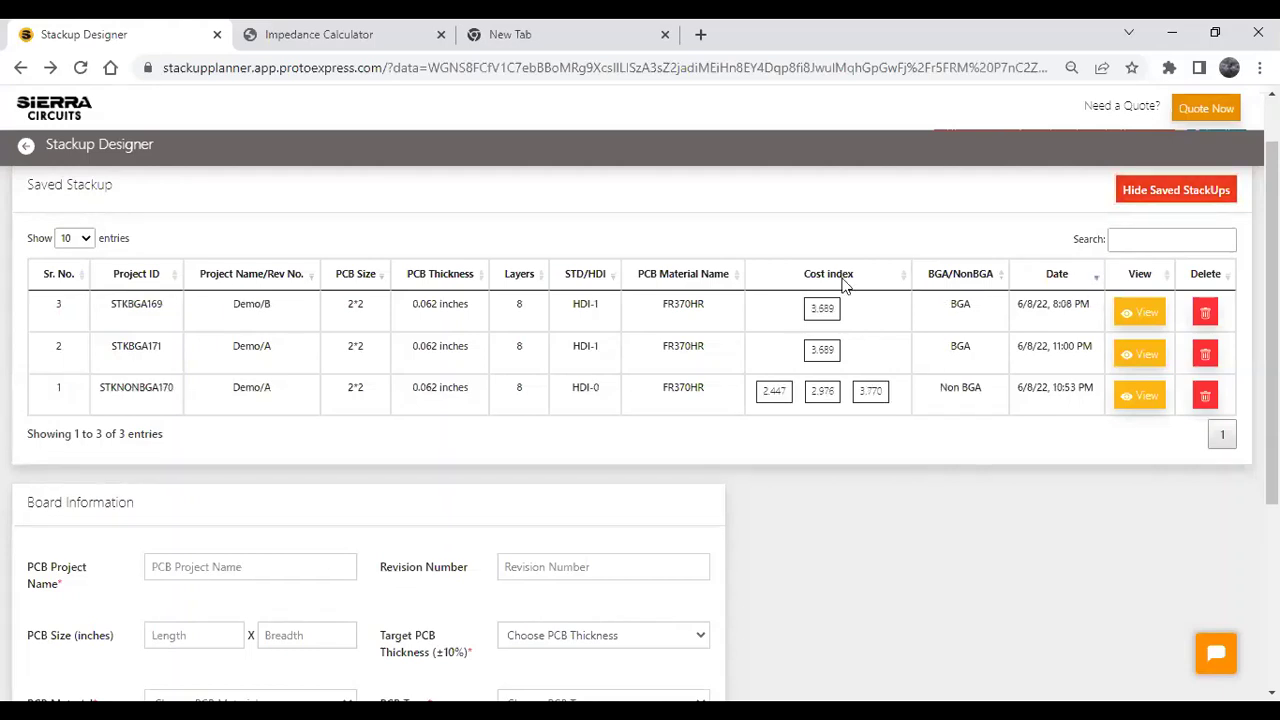
click(1138, 240)
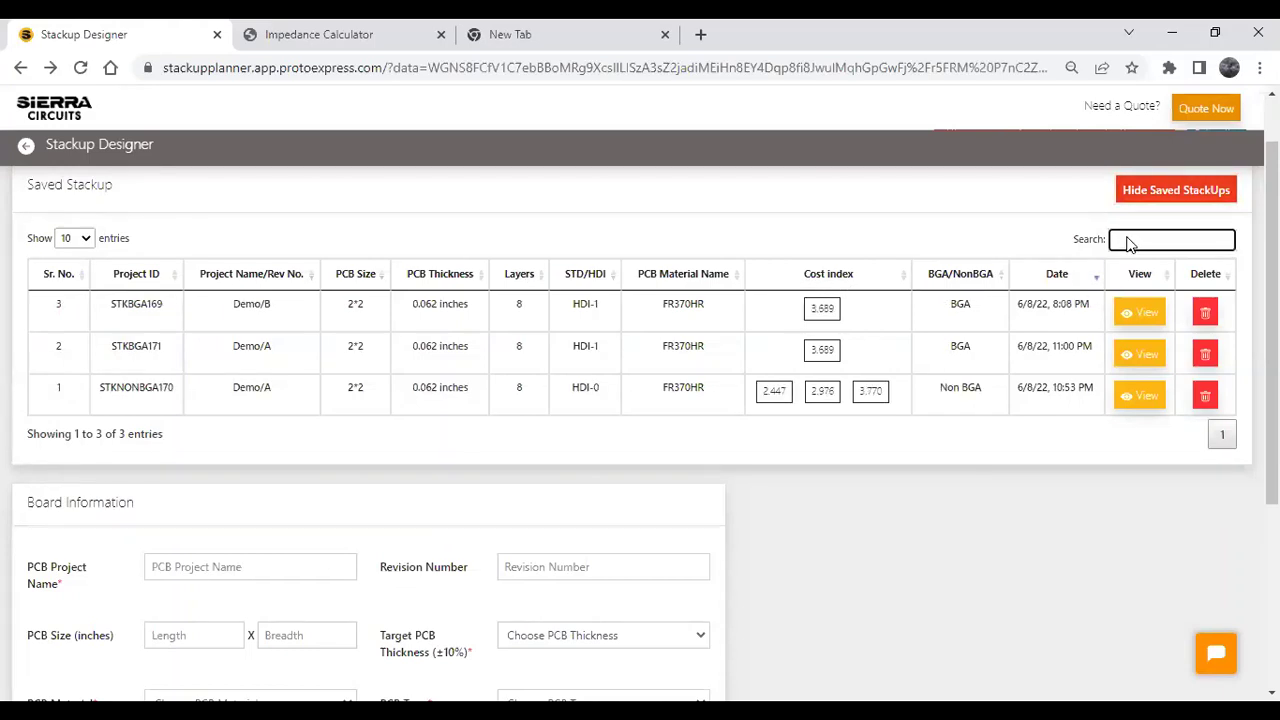
click(966, 228)
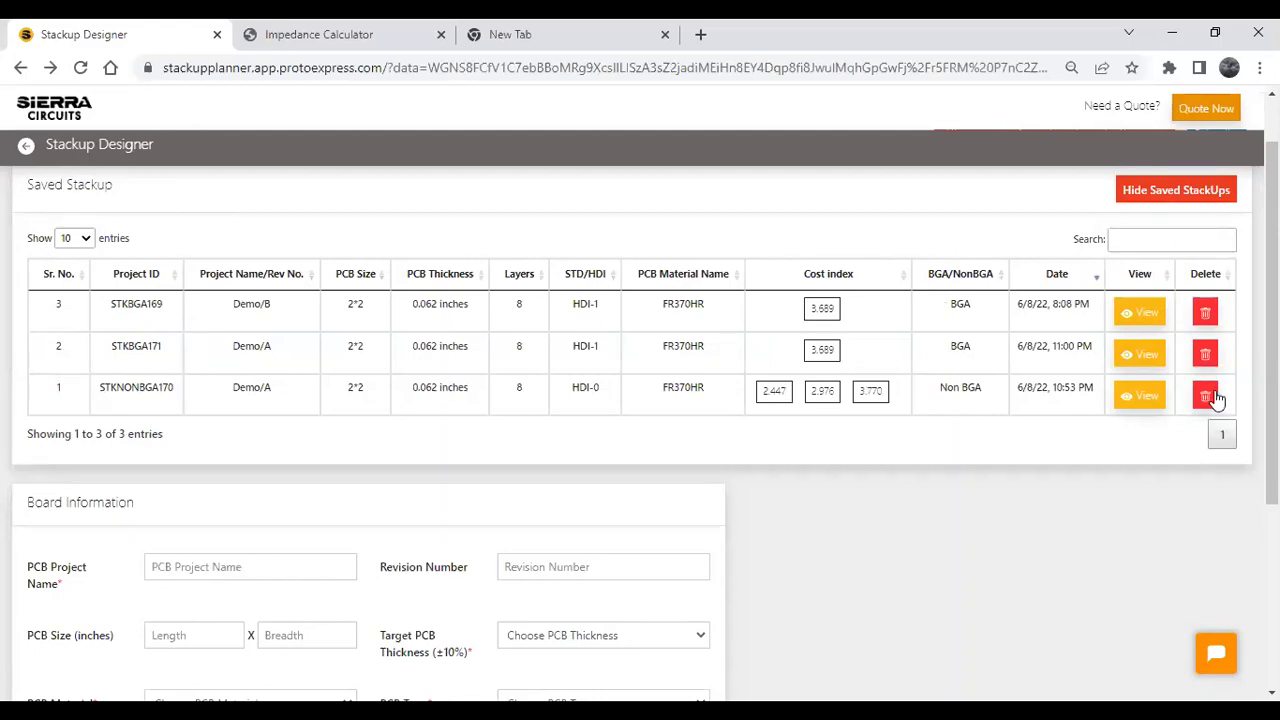
click(1209, 398)
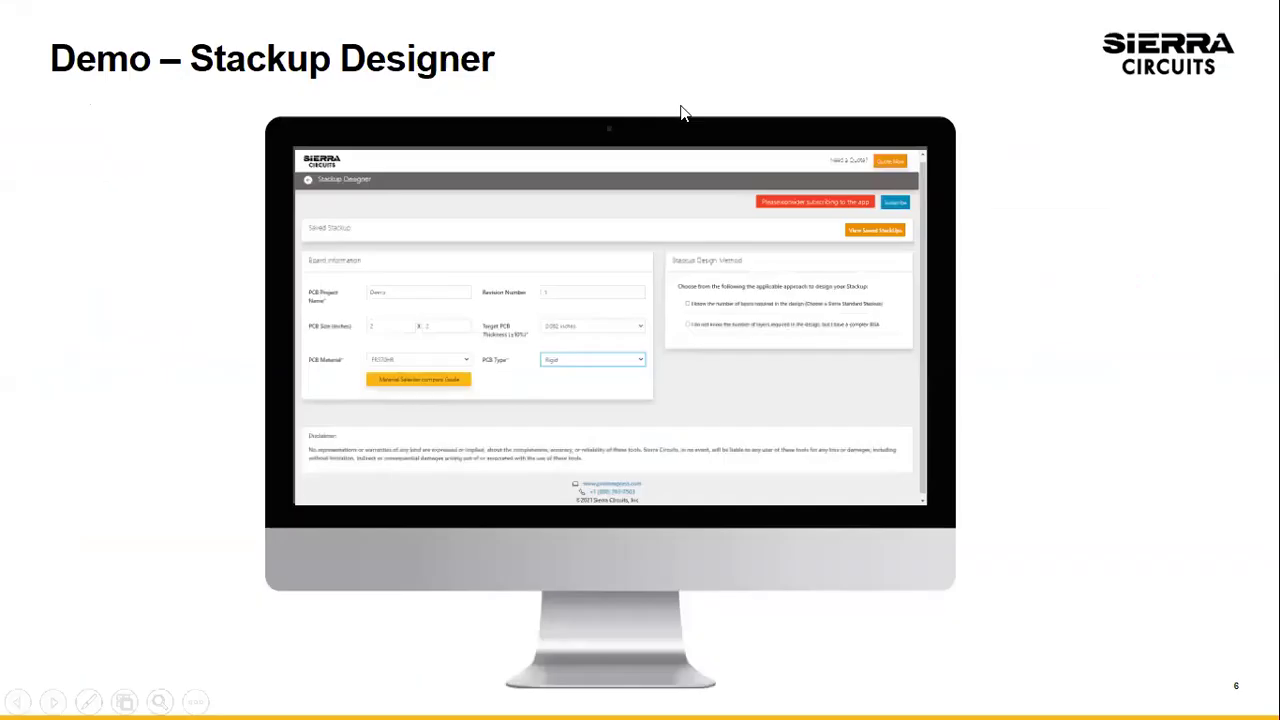
key(Right)
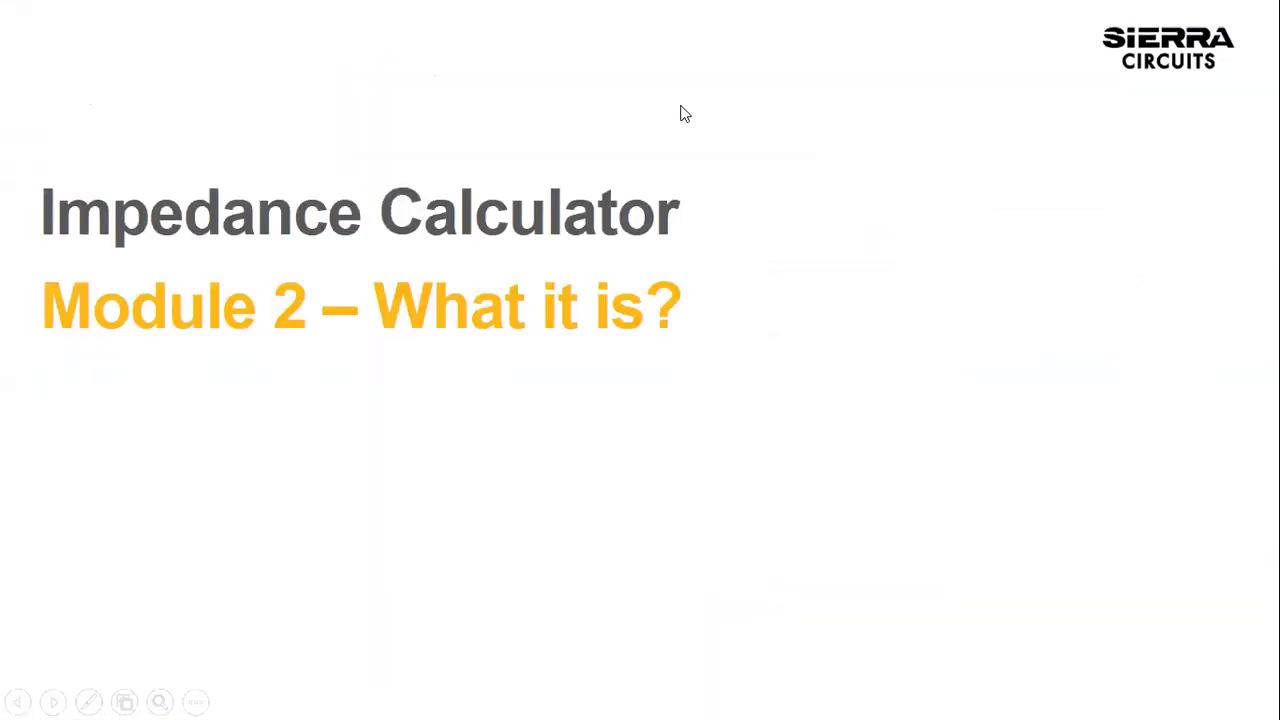
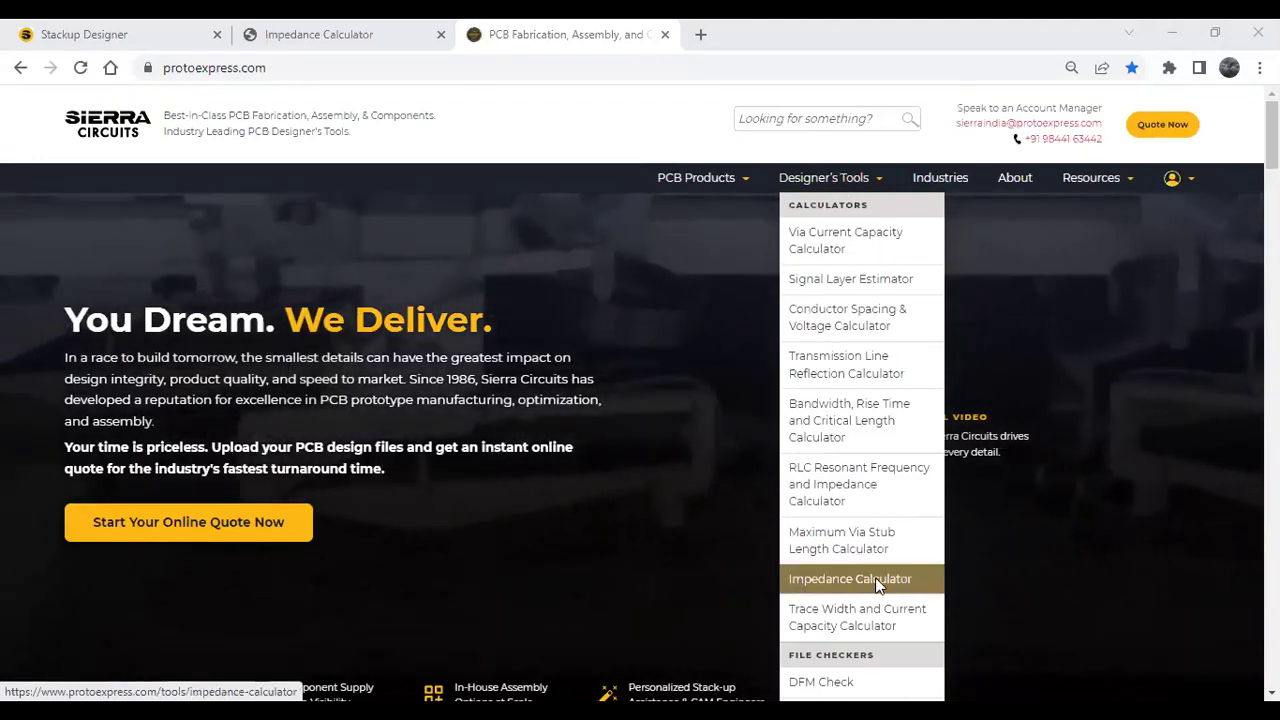
- Open the Impedance Calculator page on the Sierra Circuits website and launch the new tool
click(879, 578)
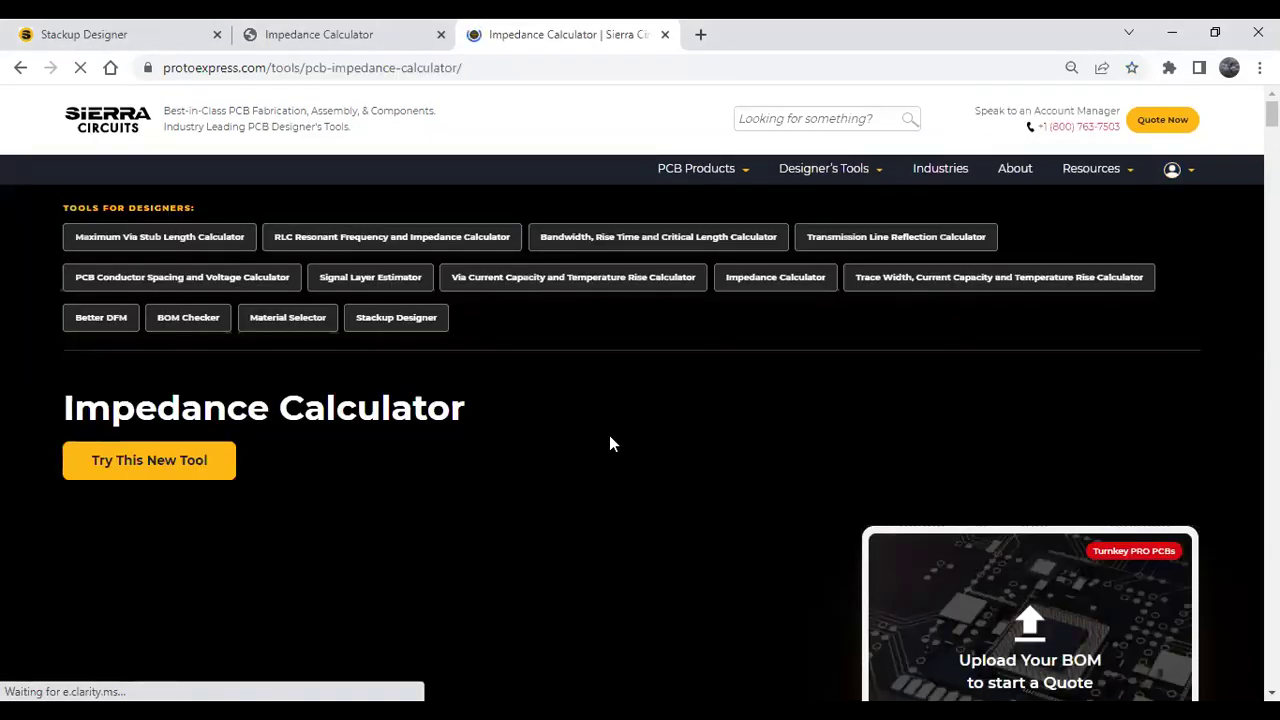
scroll(700, 420, down, 1)
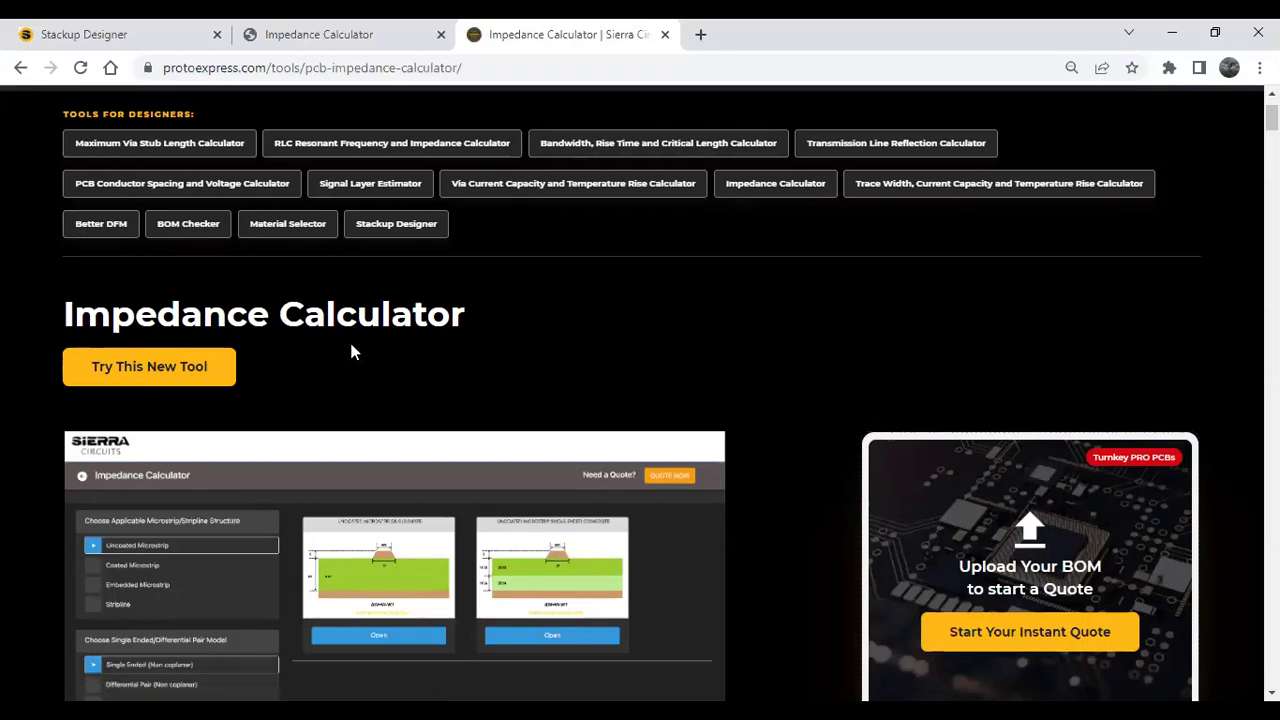
click(146, 375)
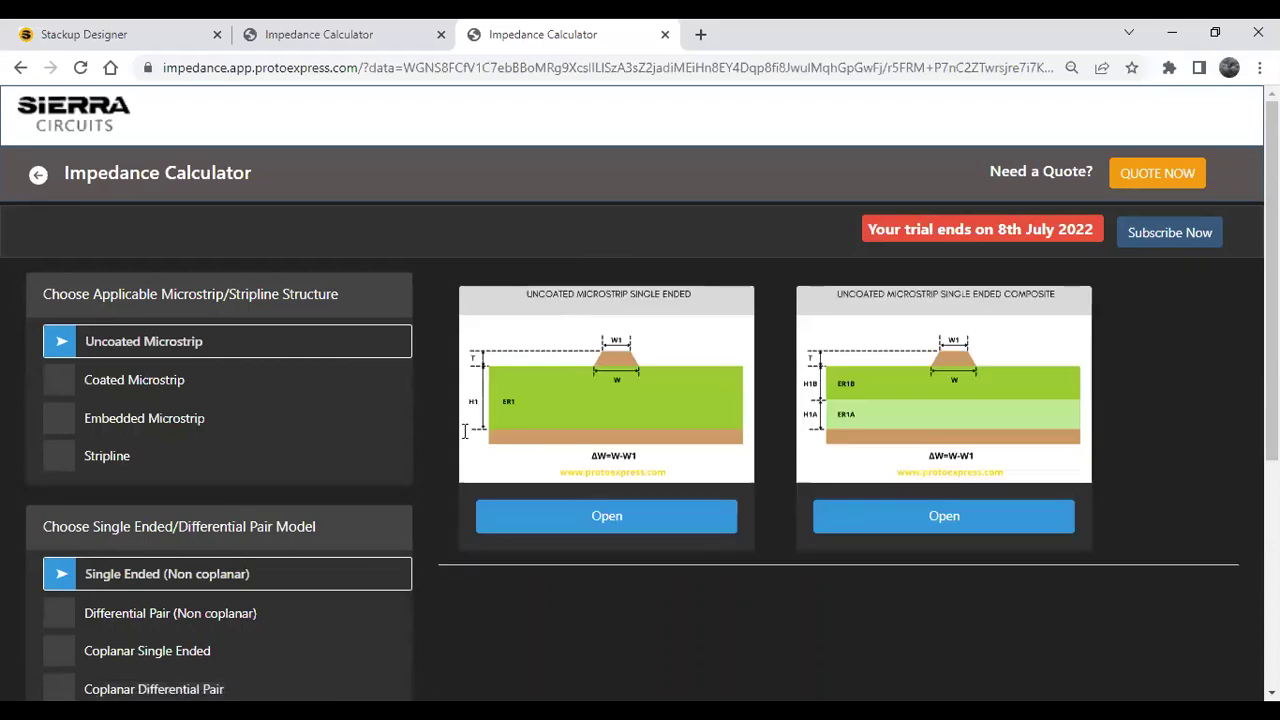
- Choose the Coated Microstrip structure with the Single Ended (Non coplanar) model and open the non-composite calculator
scroll(465, 430, down, 1)
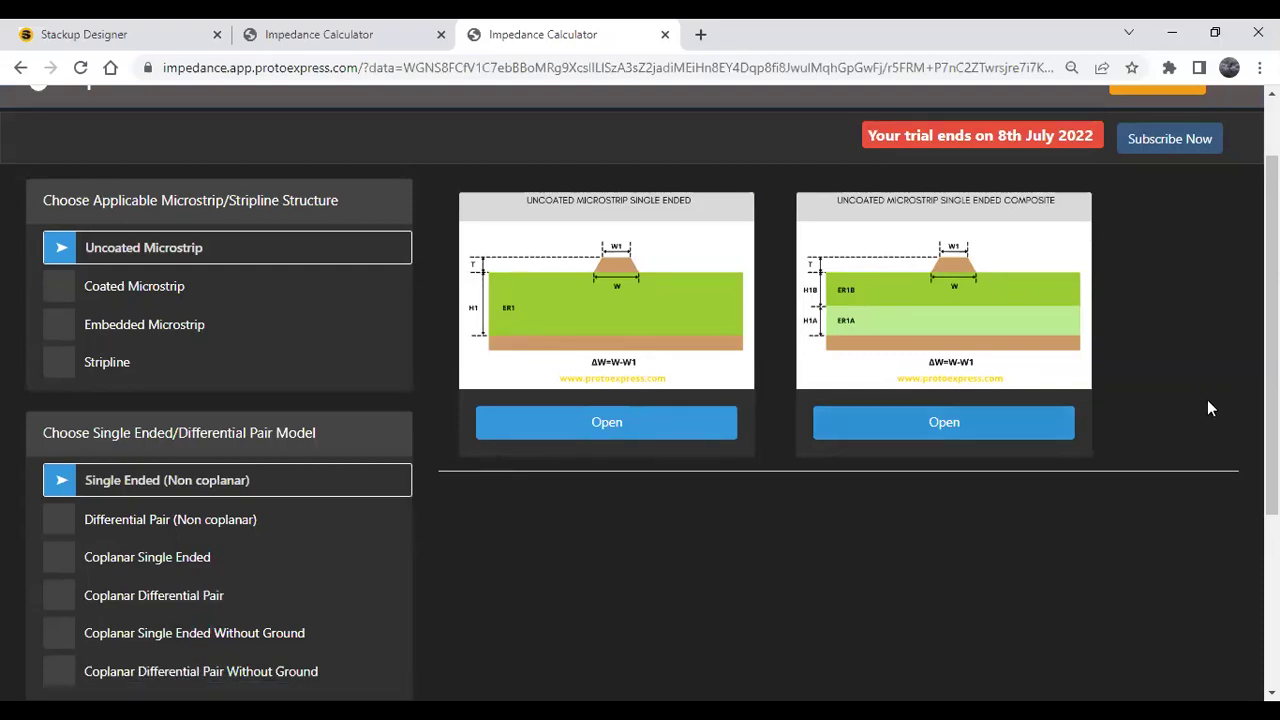
scroll(78, 180, down, 1)
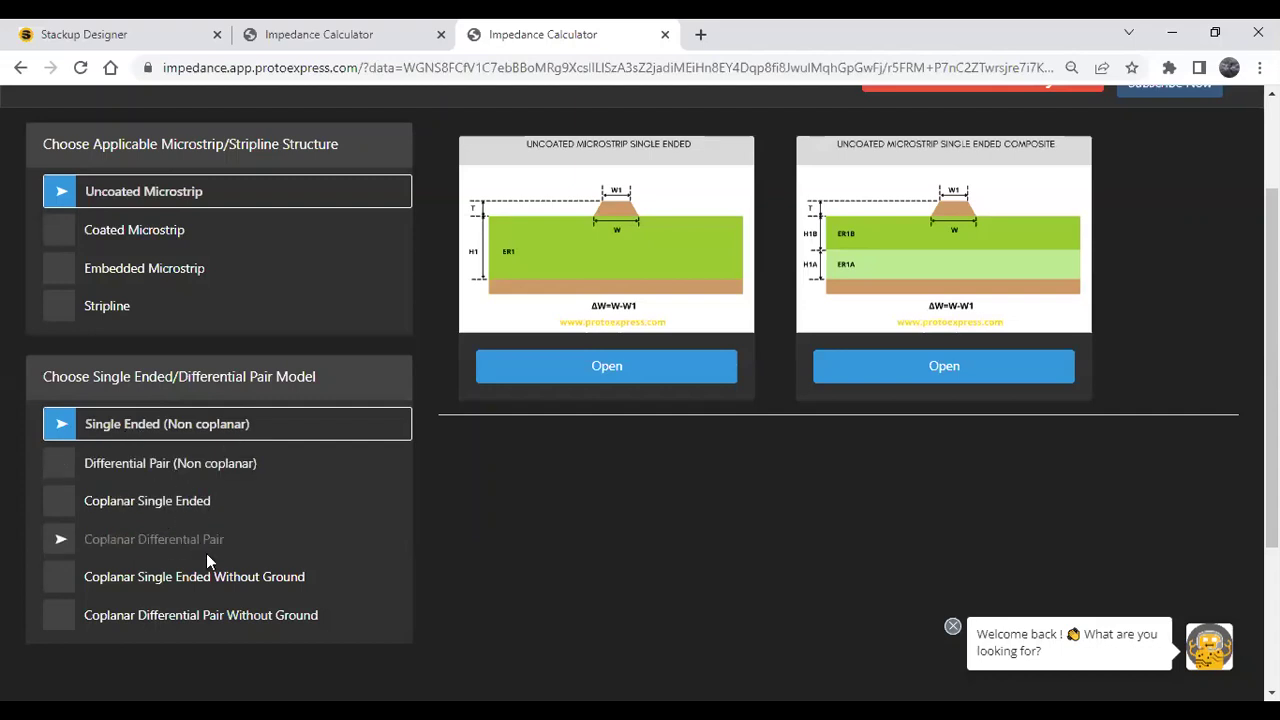
click(143, 240)
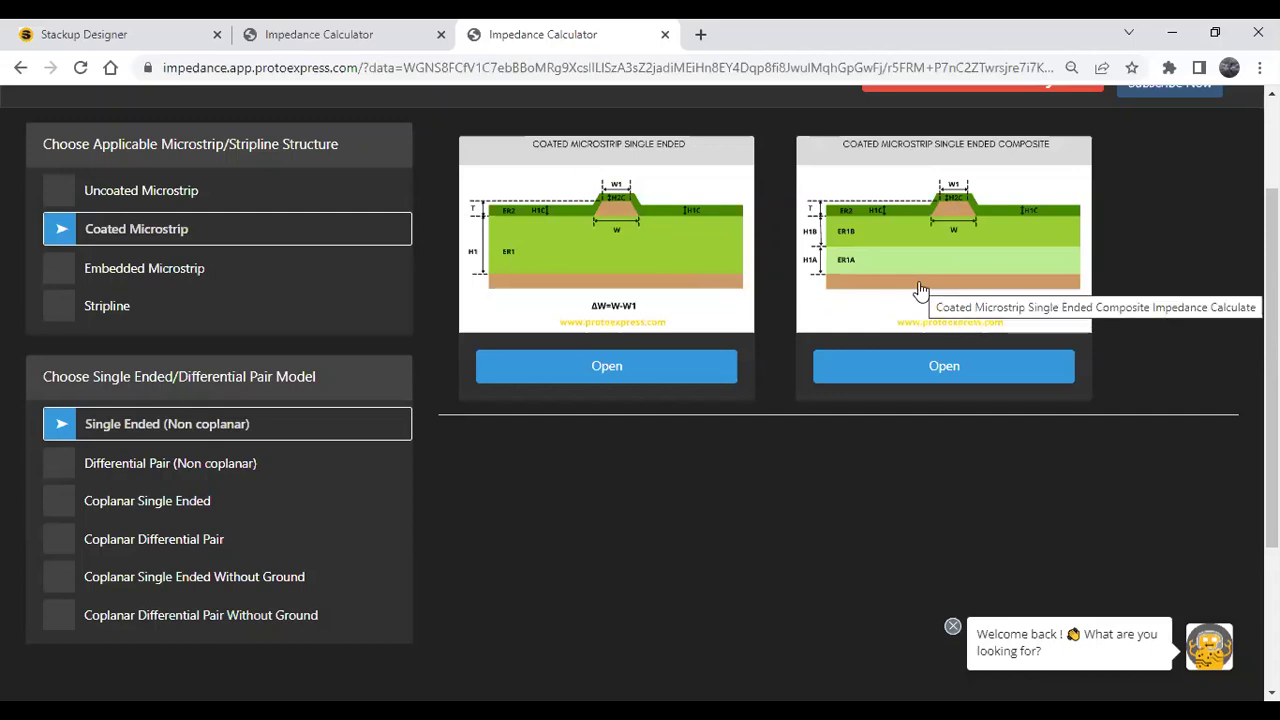
click(608, 368)
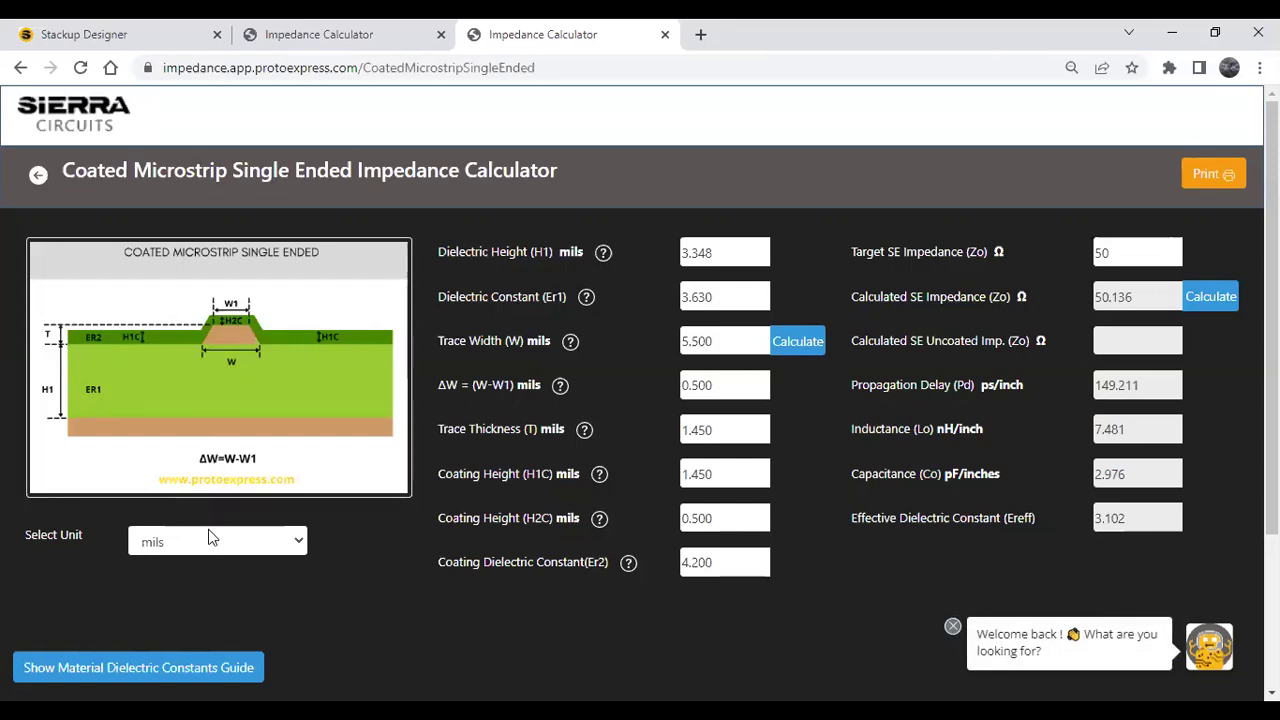
- Look over the available units and the calculator's input parameters from dielectric height through trace thickness and ΔW
click(291, 539)
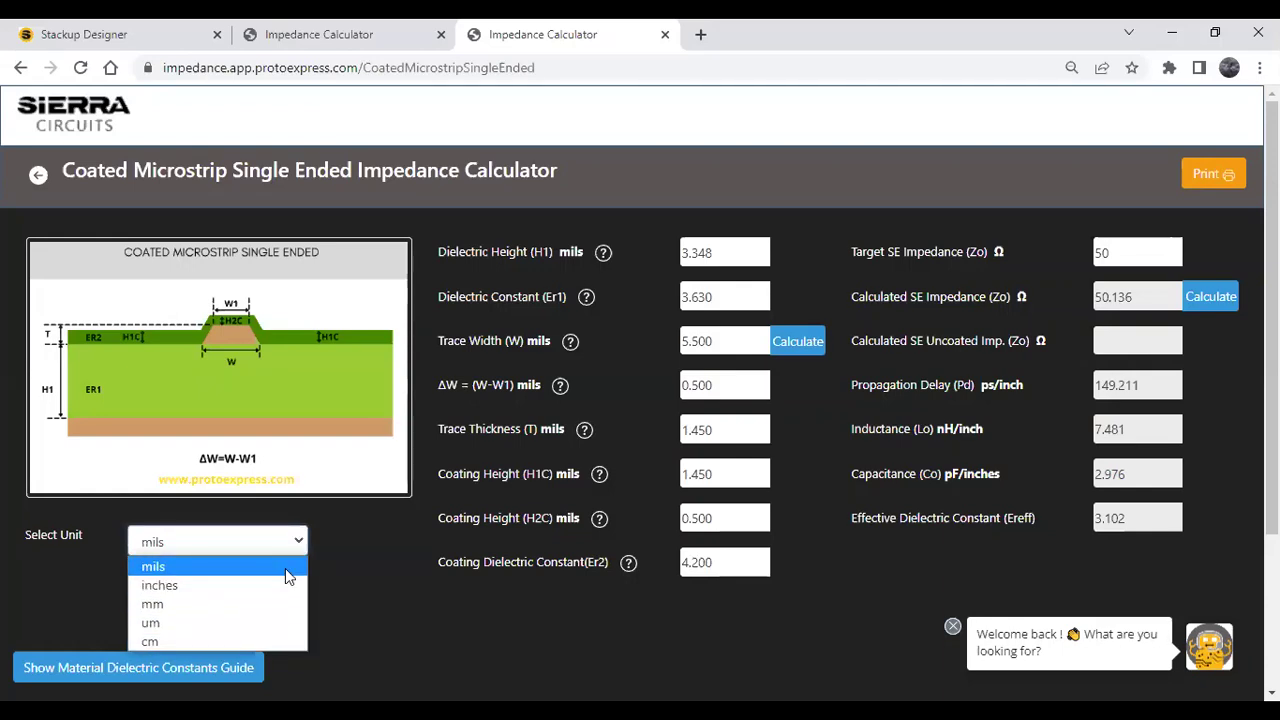
click(335, 549)
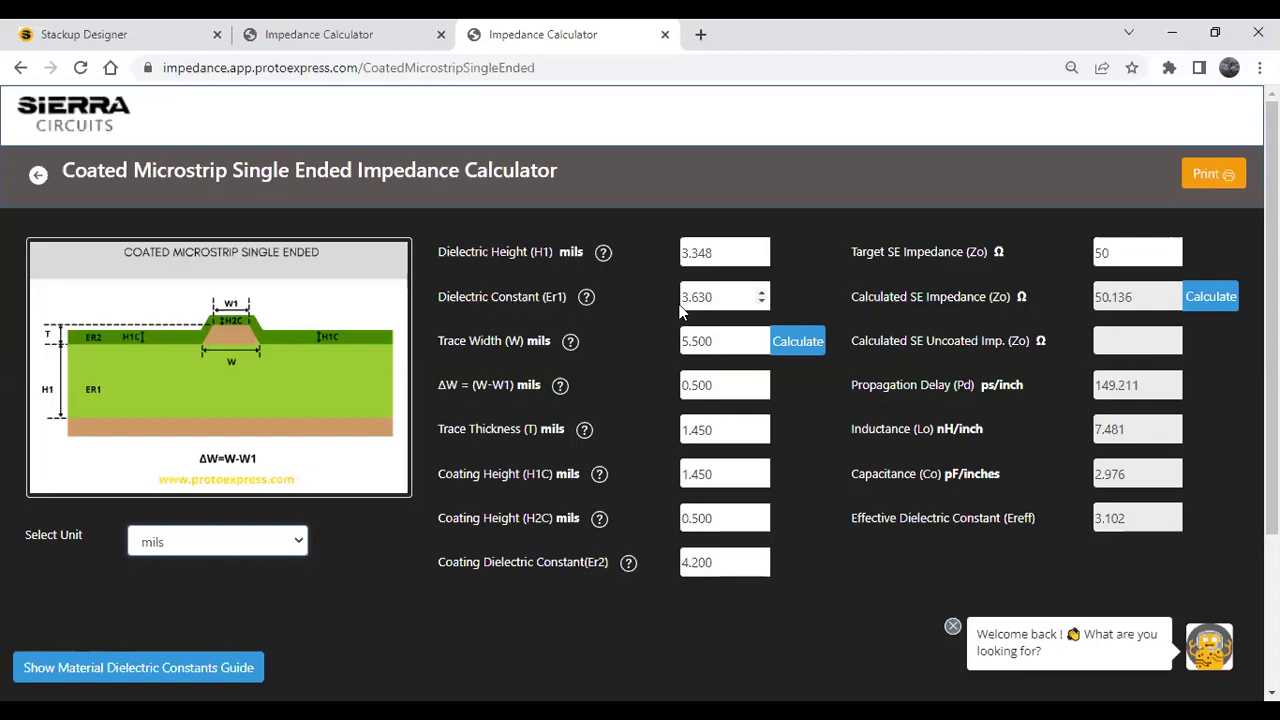
click(720, 256)
key(Tab)
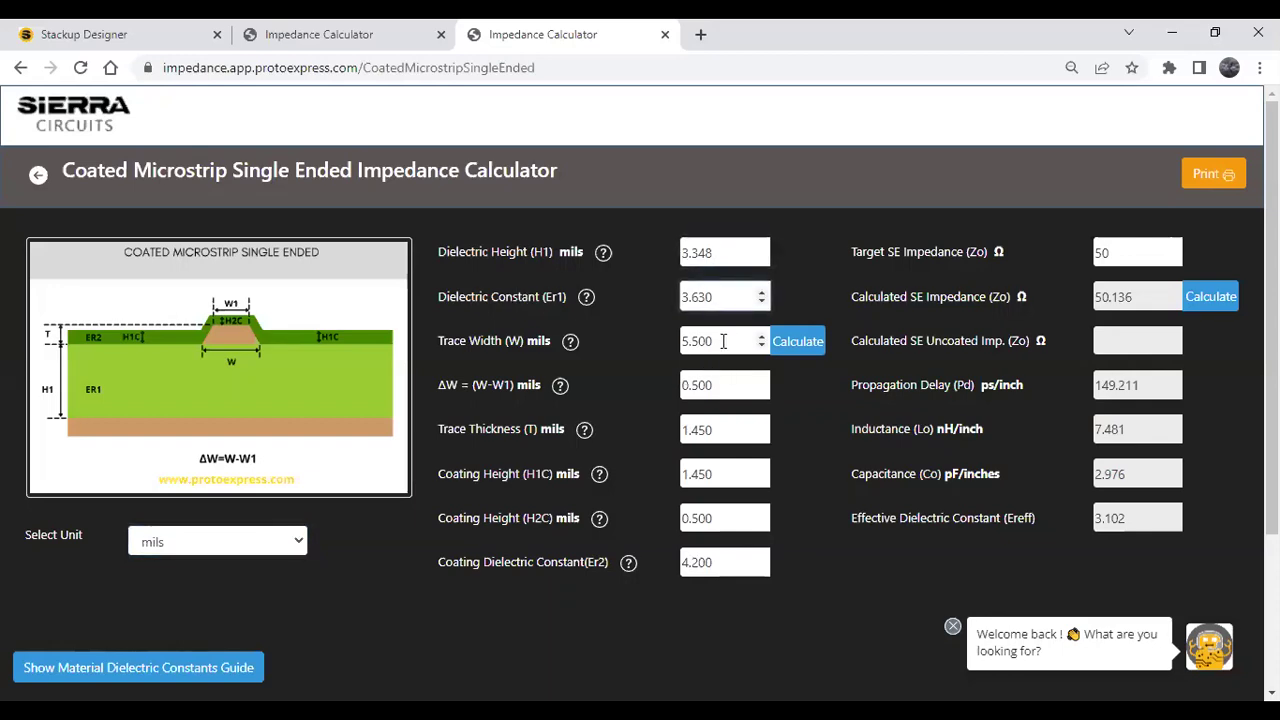
key(Tab)
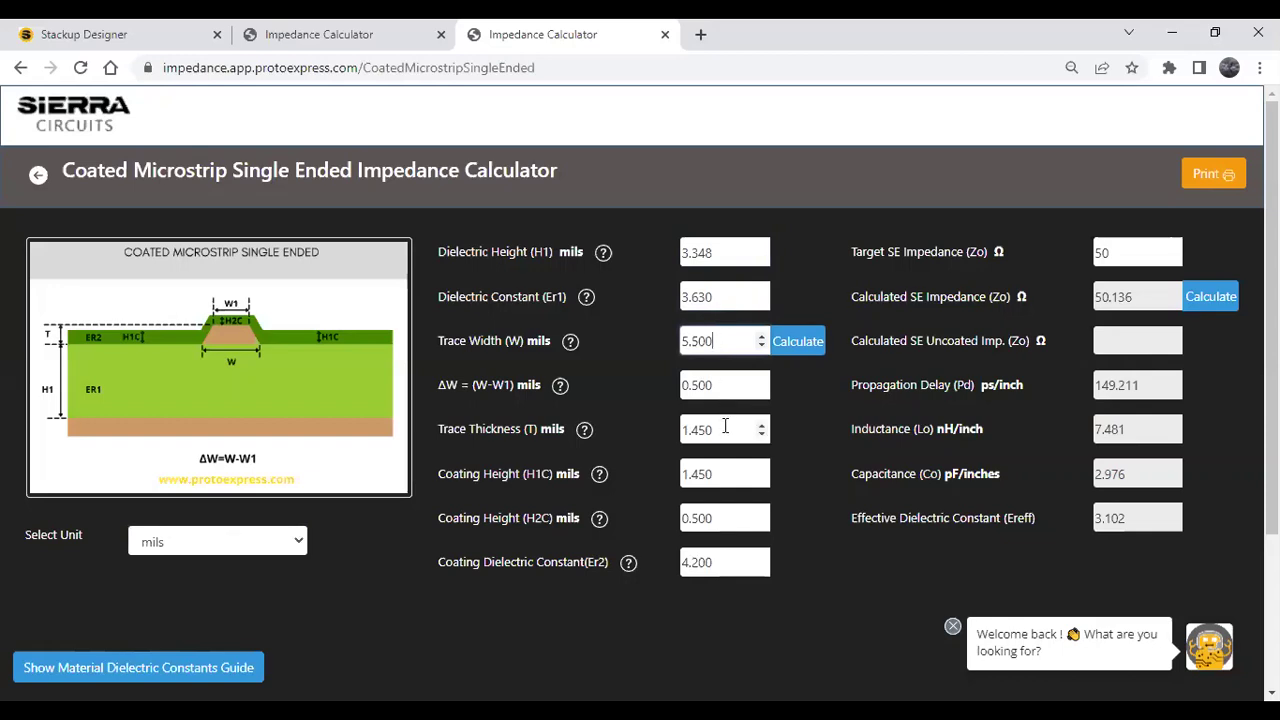
key(Tab)
key(Tab)
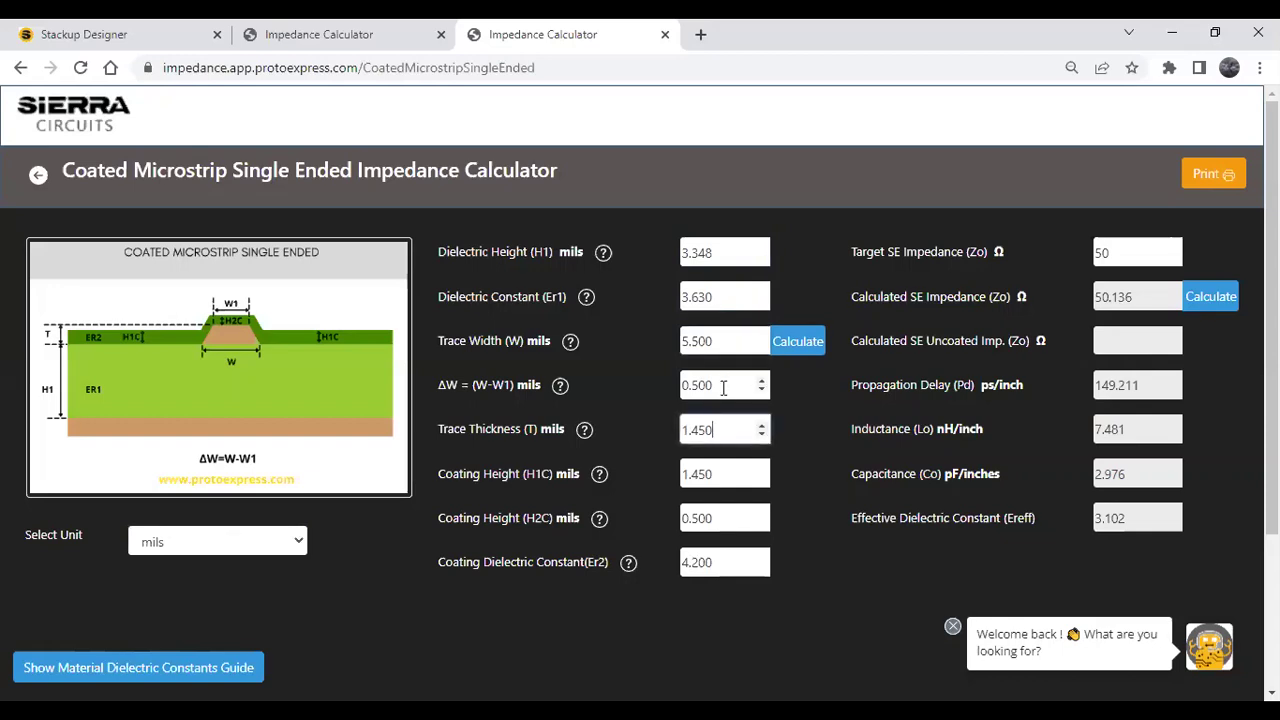
click(723, 388)
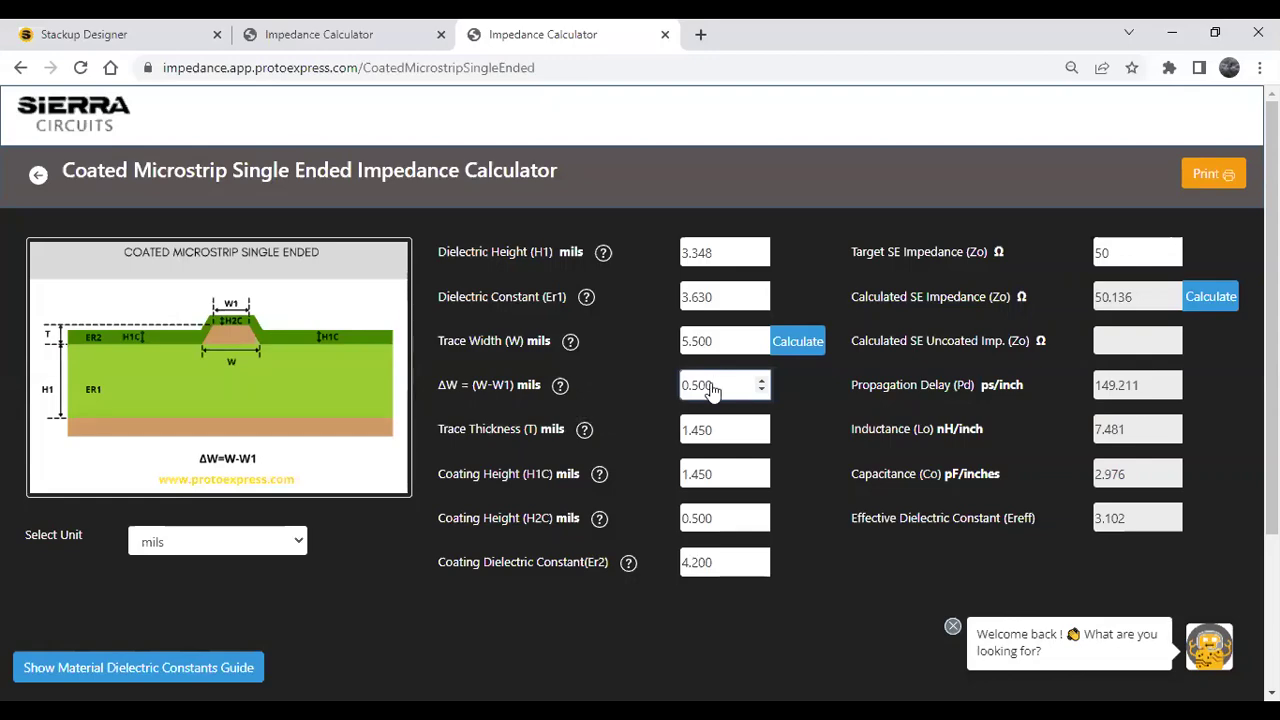
- Open the ΔW help, dismiss the chat greeting, read the Copper Weight vs ΔW Guidelines table and close it
click(560, 387)
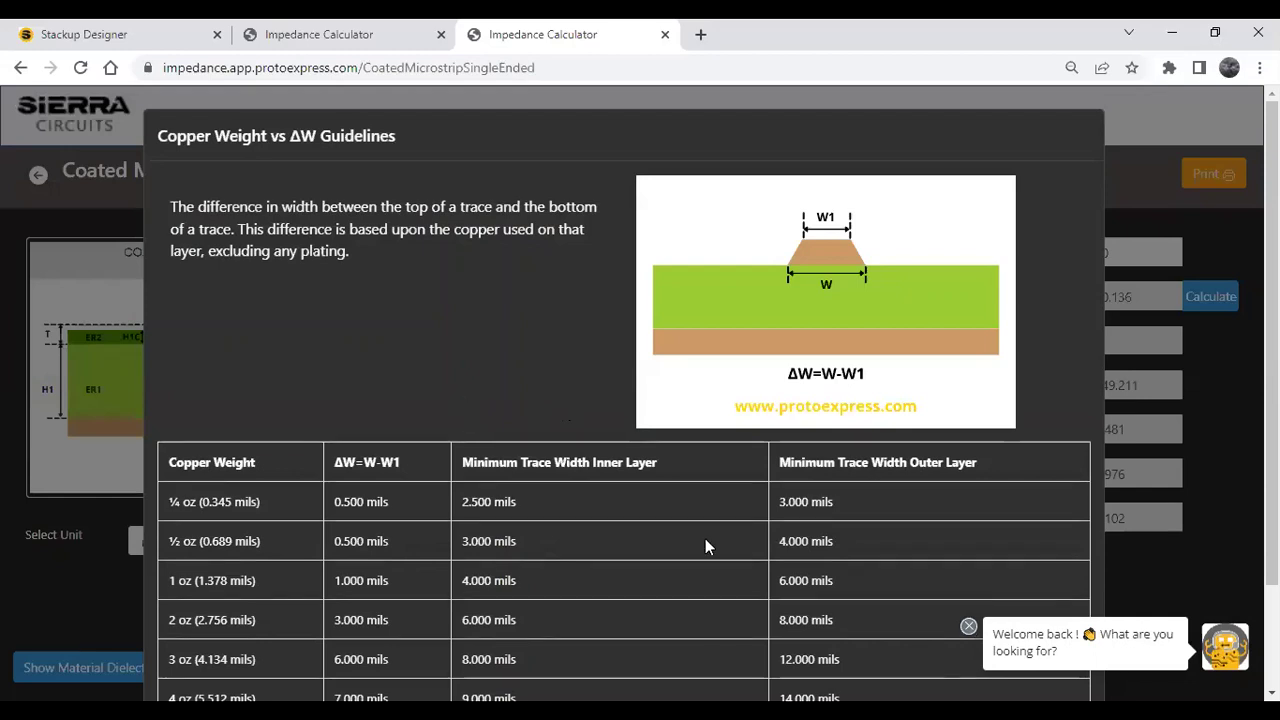
click(968, 626)
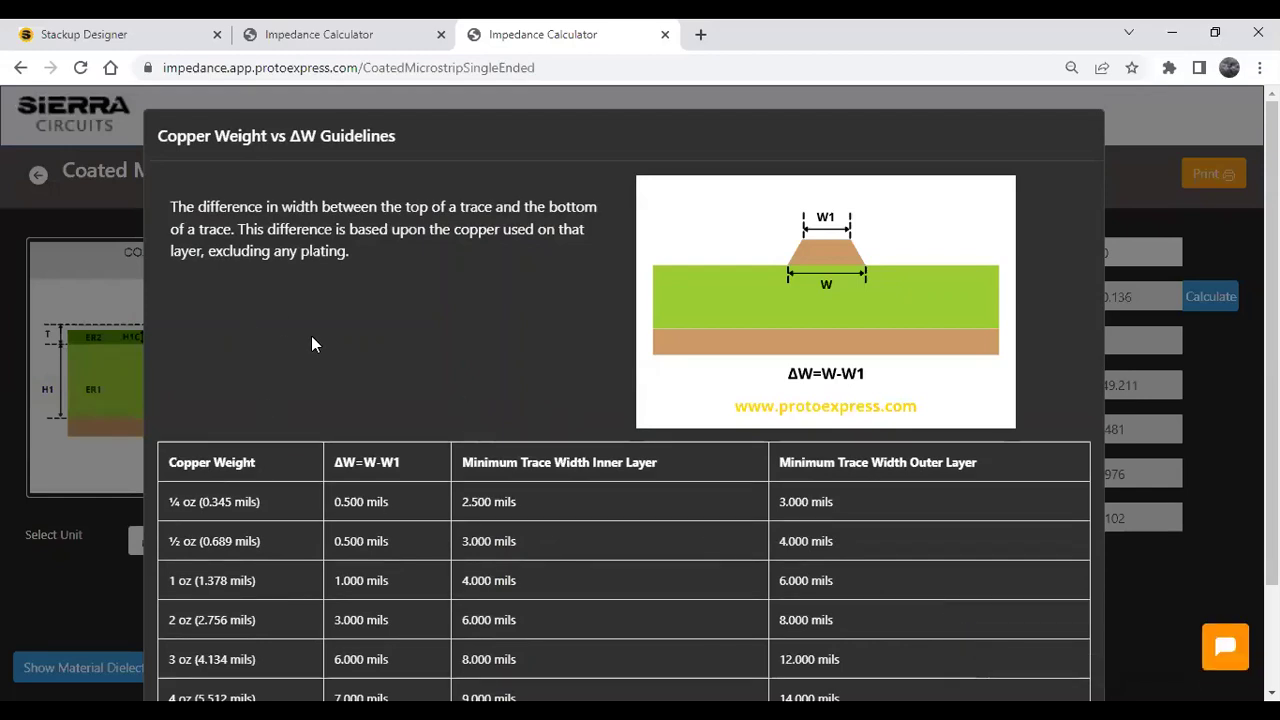
scroll(311, 343, down, 1)
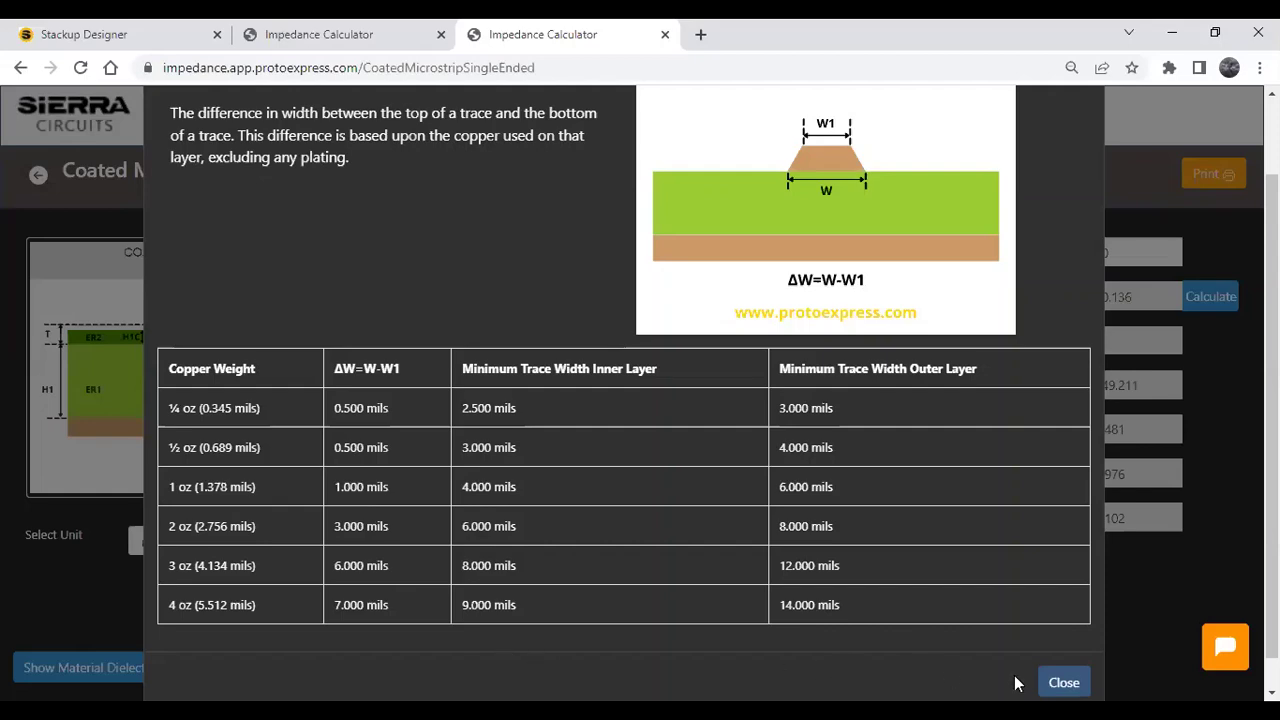
click(1062, 683)
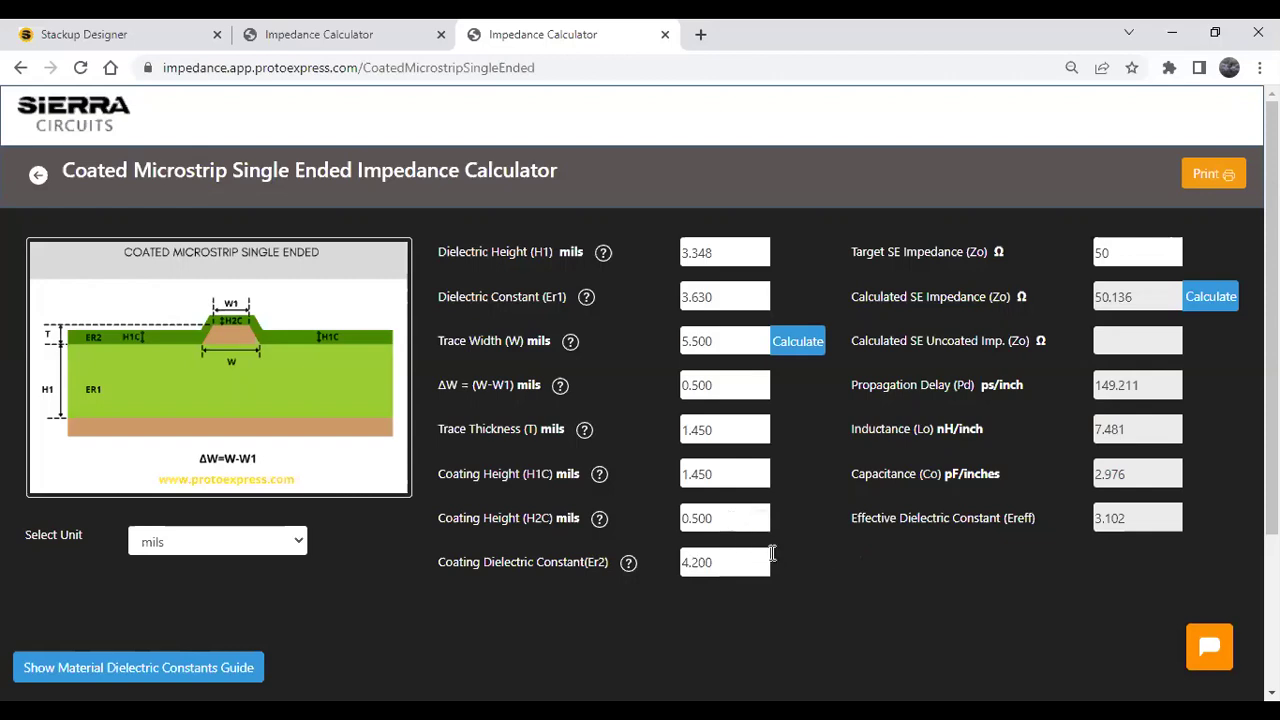
- Set the trace width to 6 mils and calculate the single-ended impedance
click(712, 563)
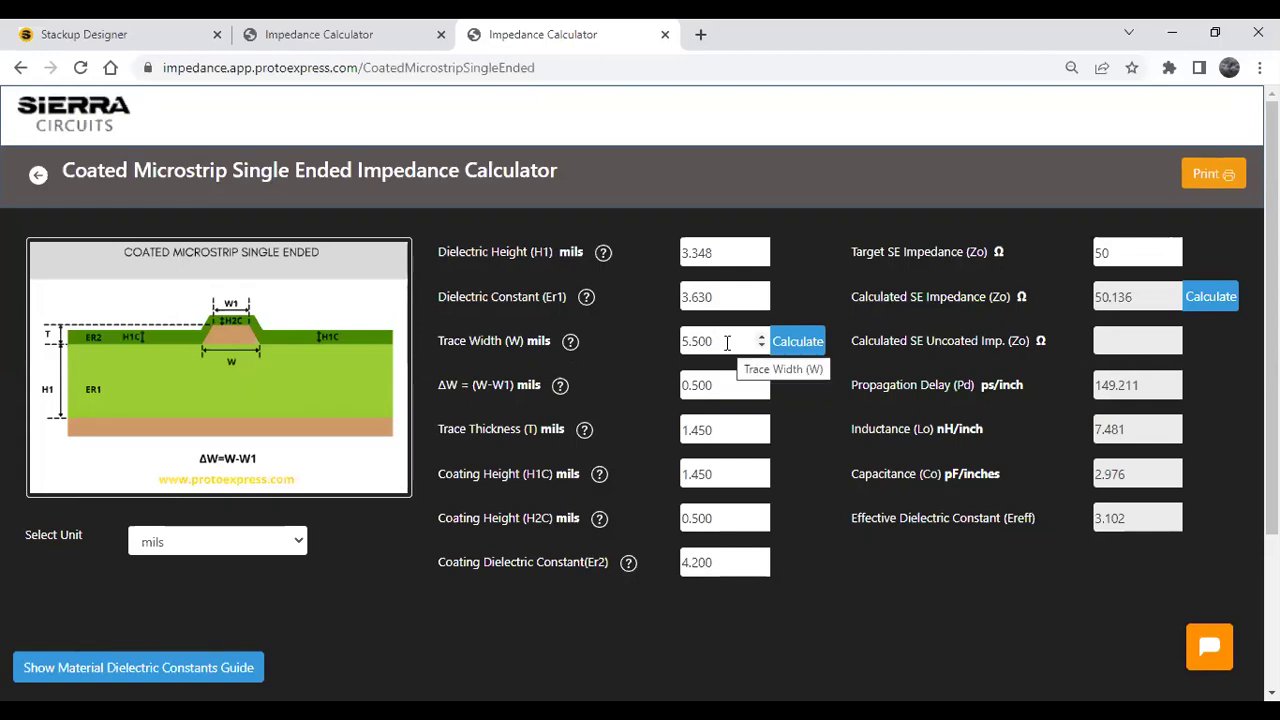
drag(727, 342, 685, 342)
text(6)
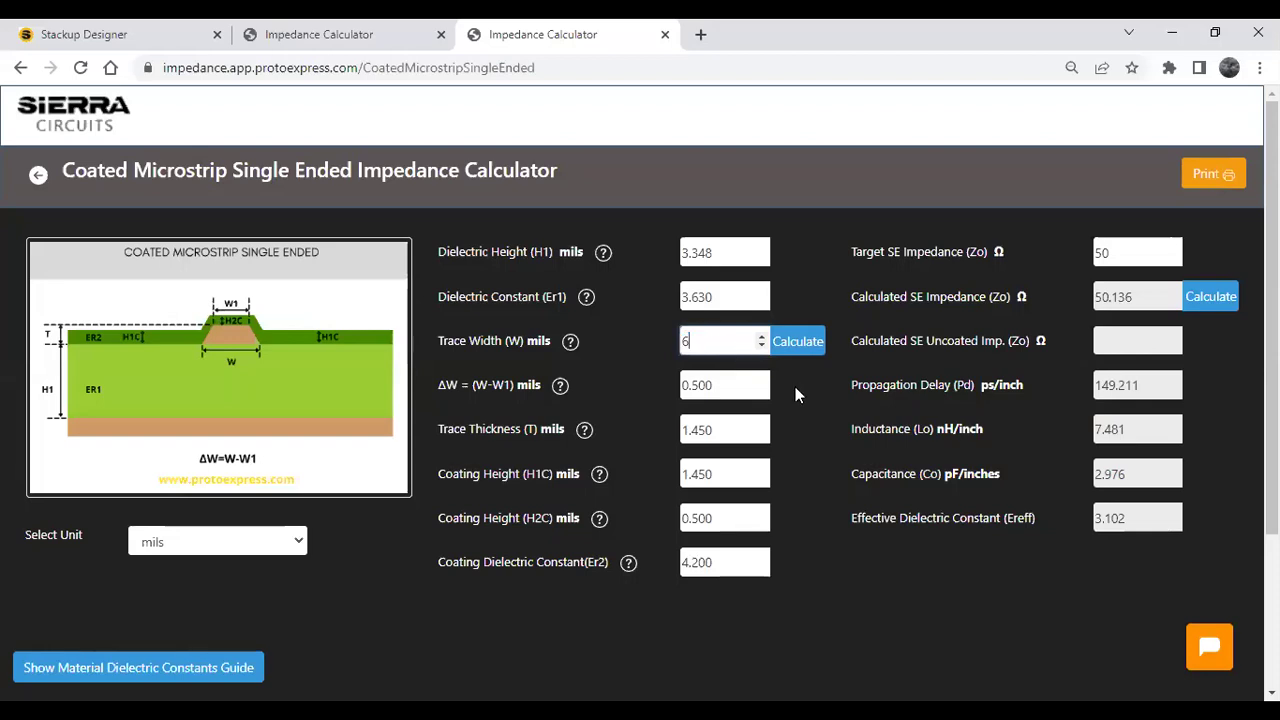
click(813, 386)
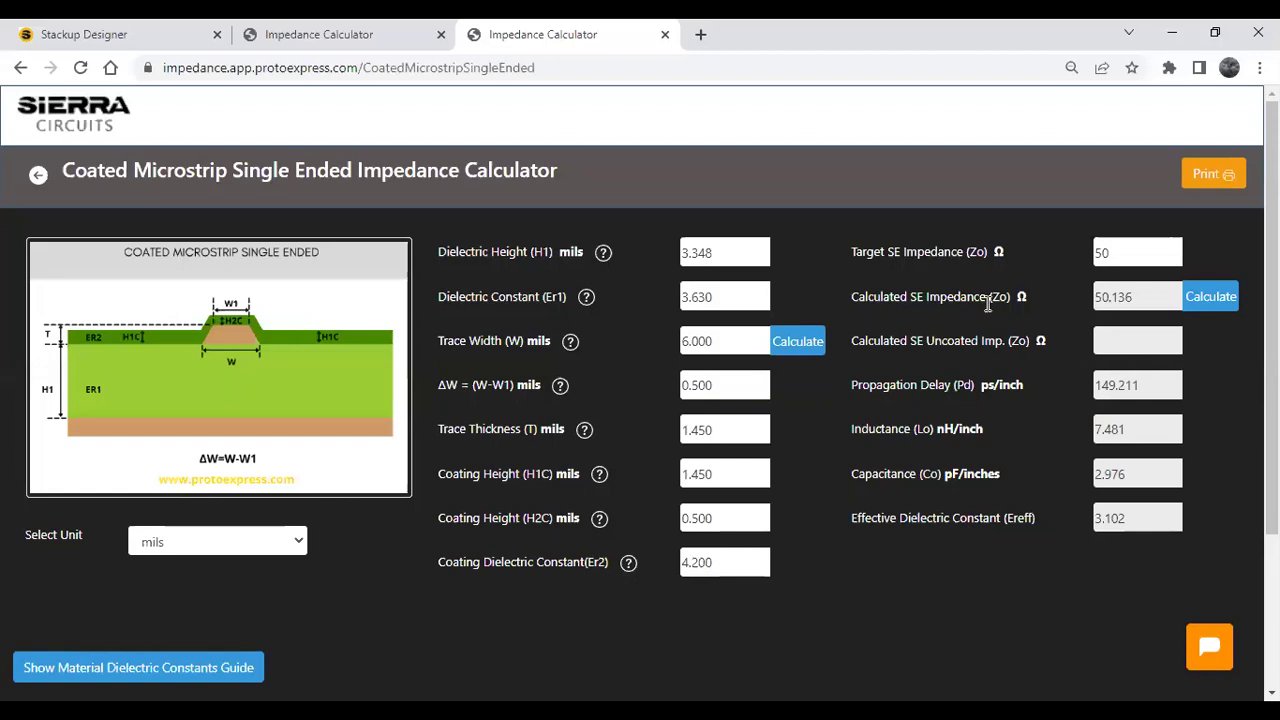
click(1227, 298)
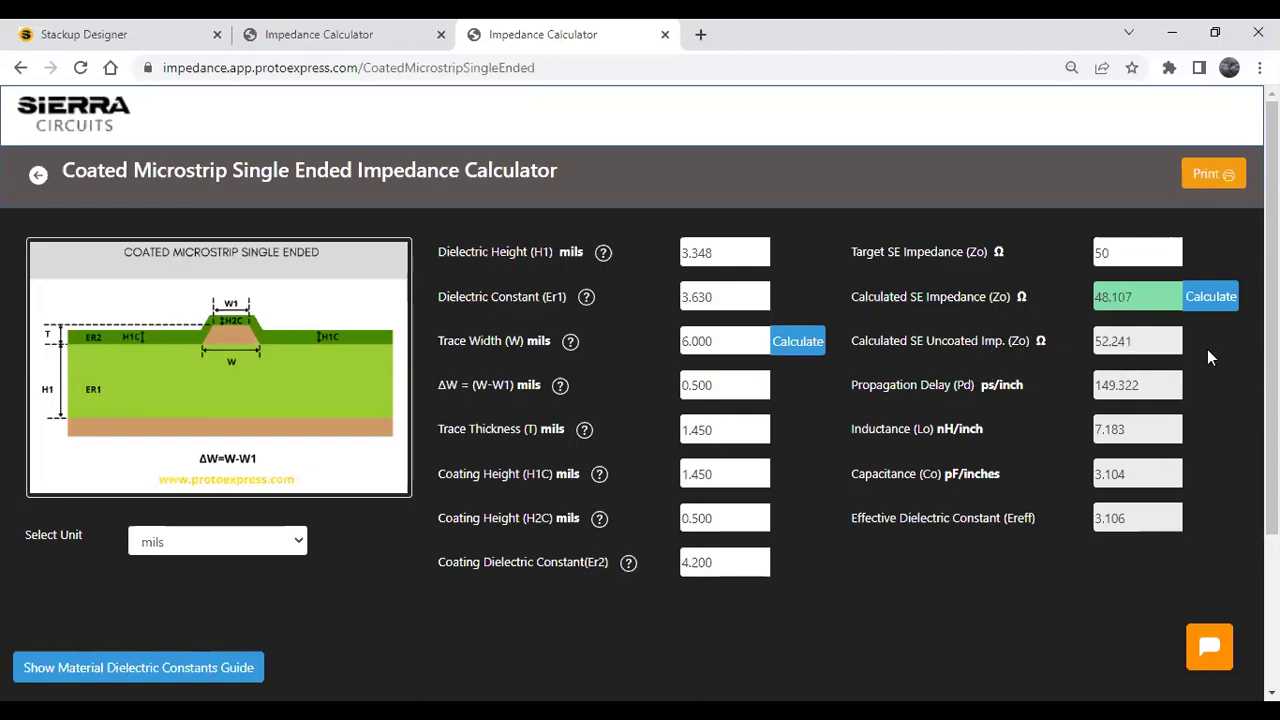
- Enter a target single-ended impedance of 50 ohms and calculate the required trace width
click(1122, 250)
key(BackSpace)
key(BackSpace)
text(50)
click(806, 343)
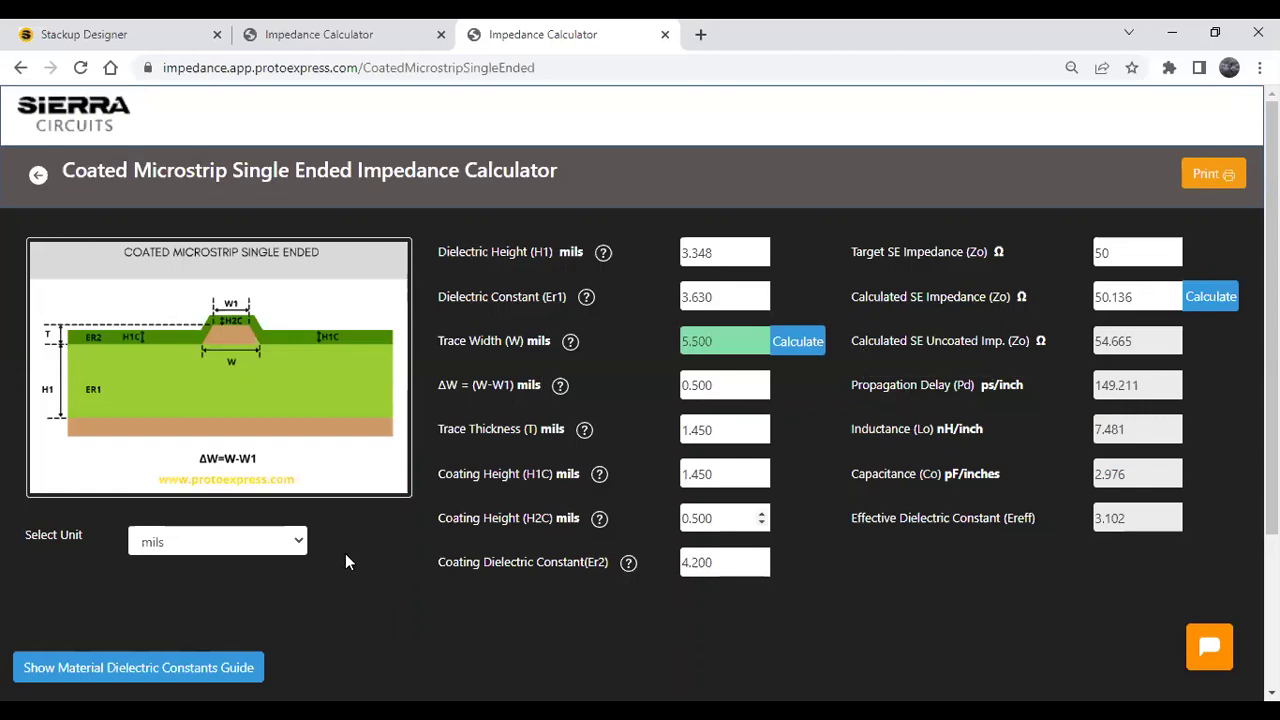
- Show the material dielectric constants guide and examine the prepreg and core properties listed for FR370HR
scroll(389, 587, down, 1)
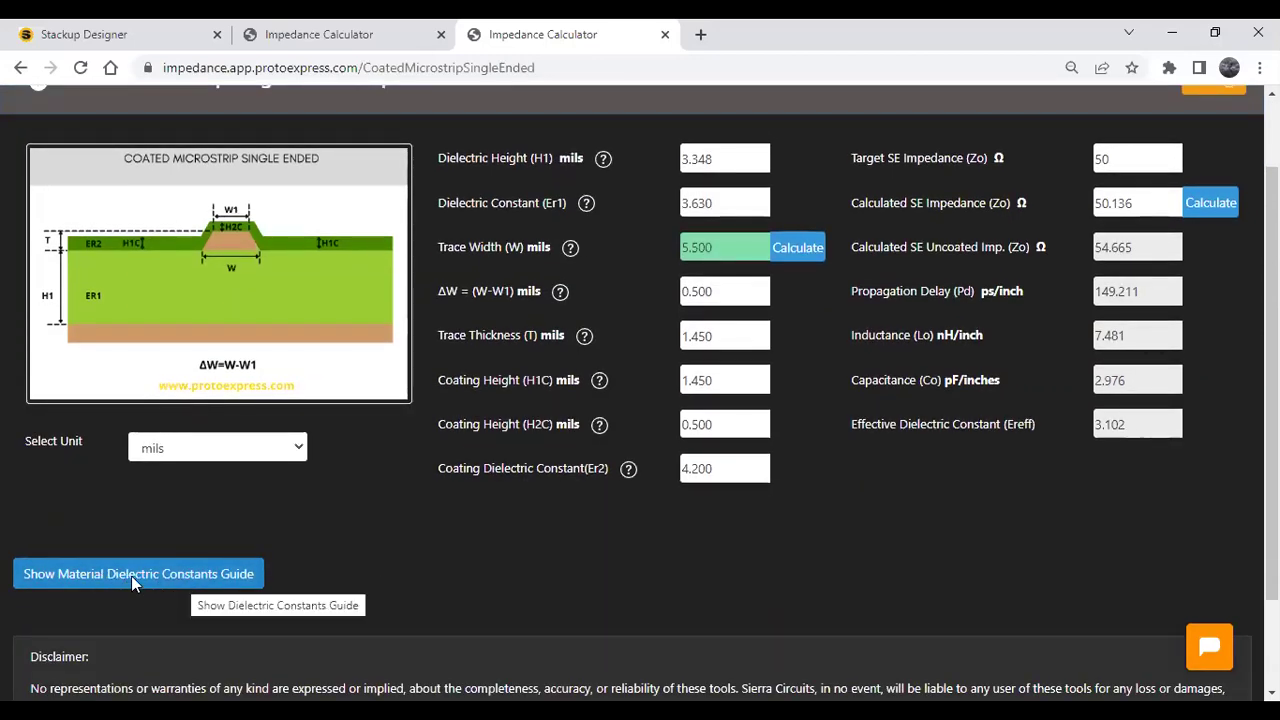
scroll(118, 474, down, 1)
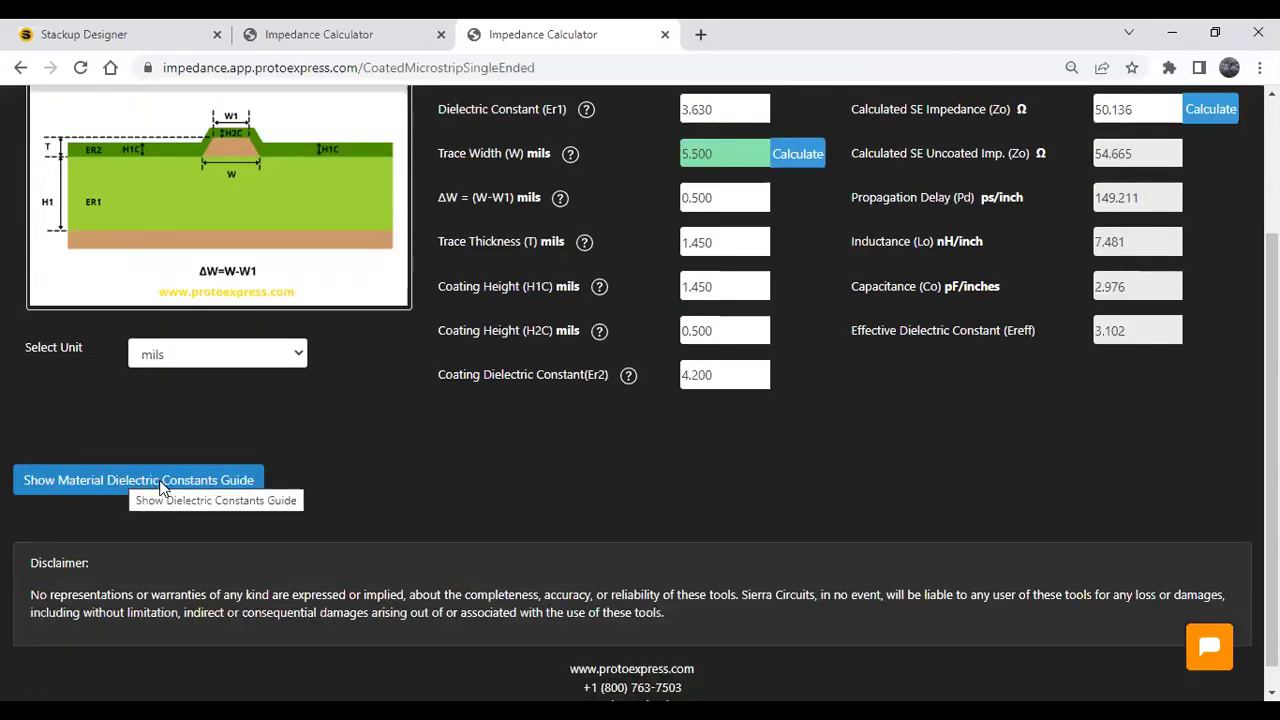
click(160, 482)
scroll(450, 448, down, 4)
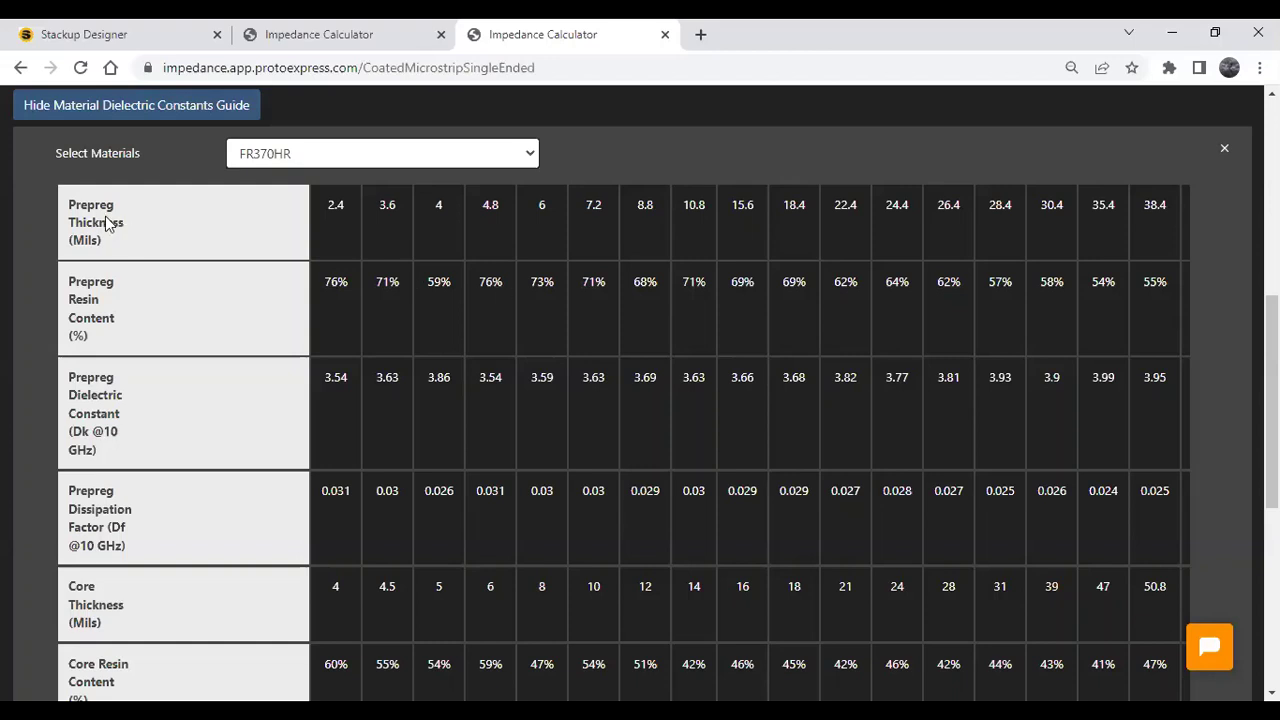
drag(68, 212, 123, 243)
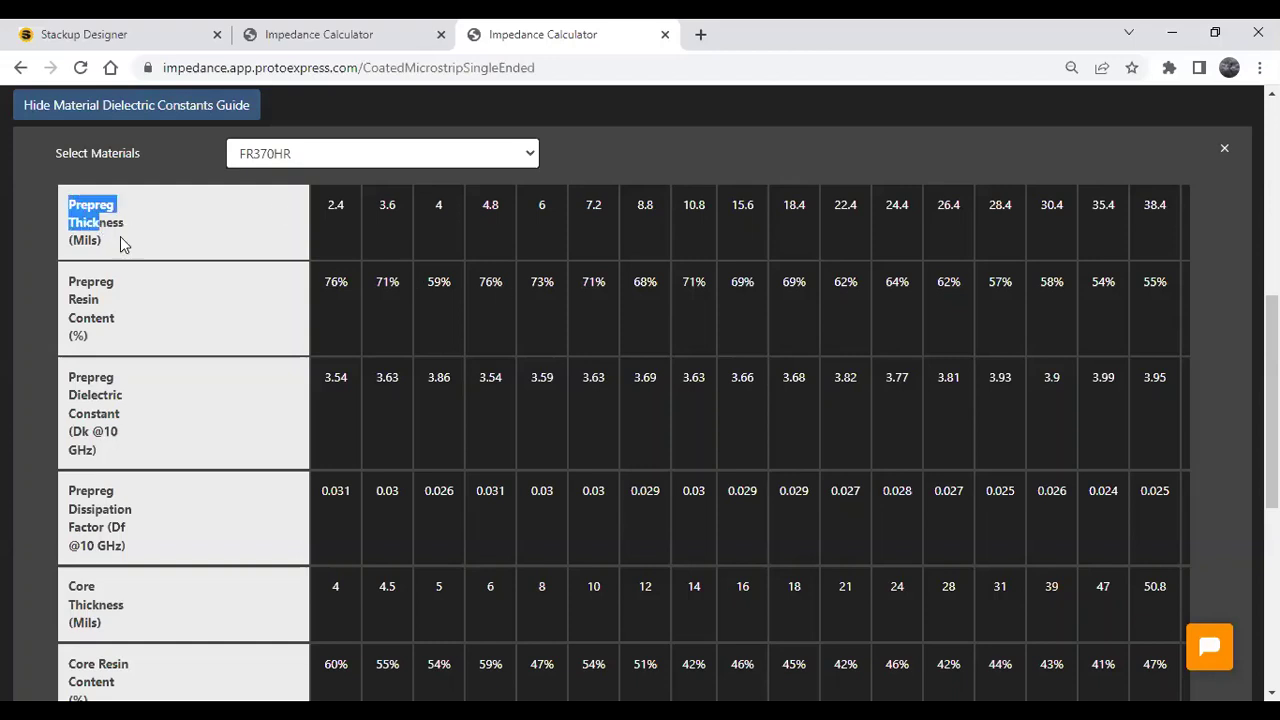
click(191, 351)
scroll(202, 387, down, 1)
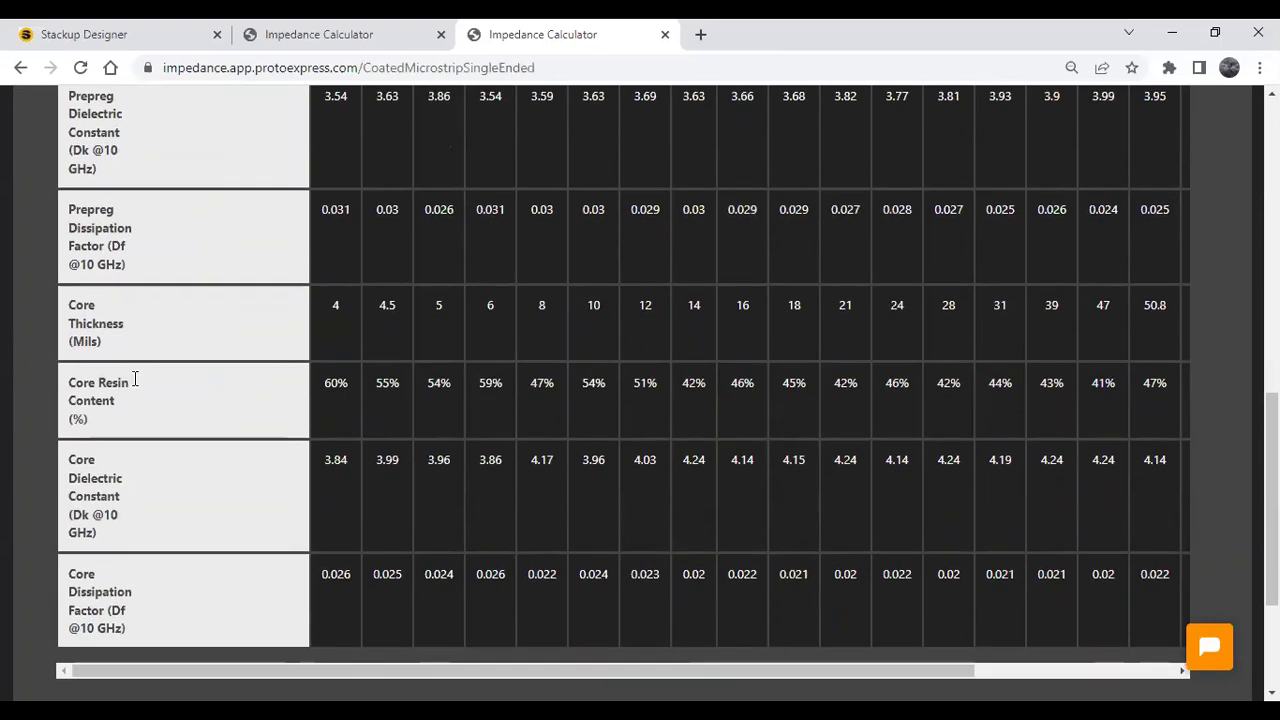
drag(72, 300, 133, 343)
click(311, 326)
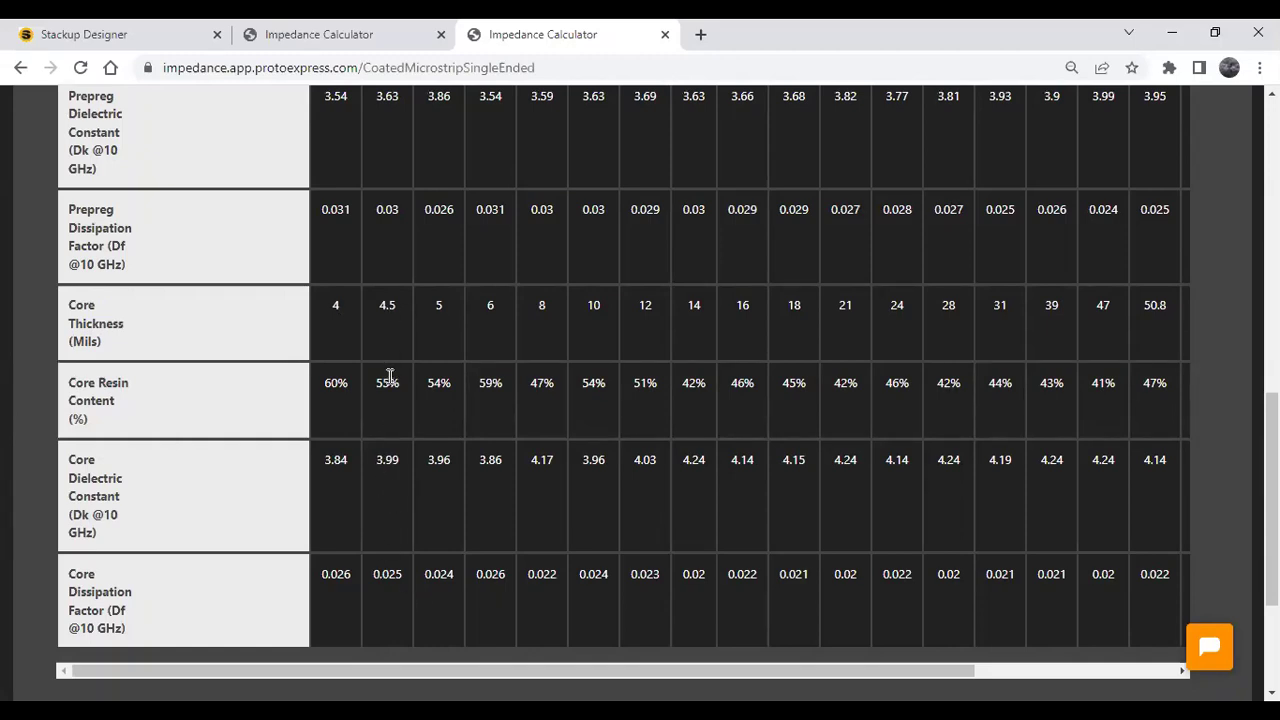
scroll(390, 389, up, 5)
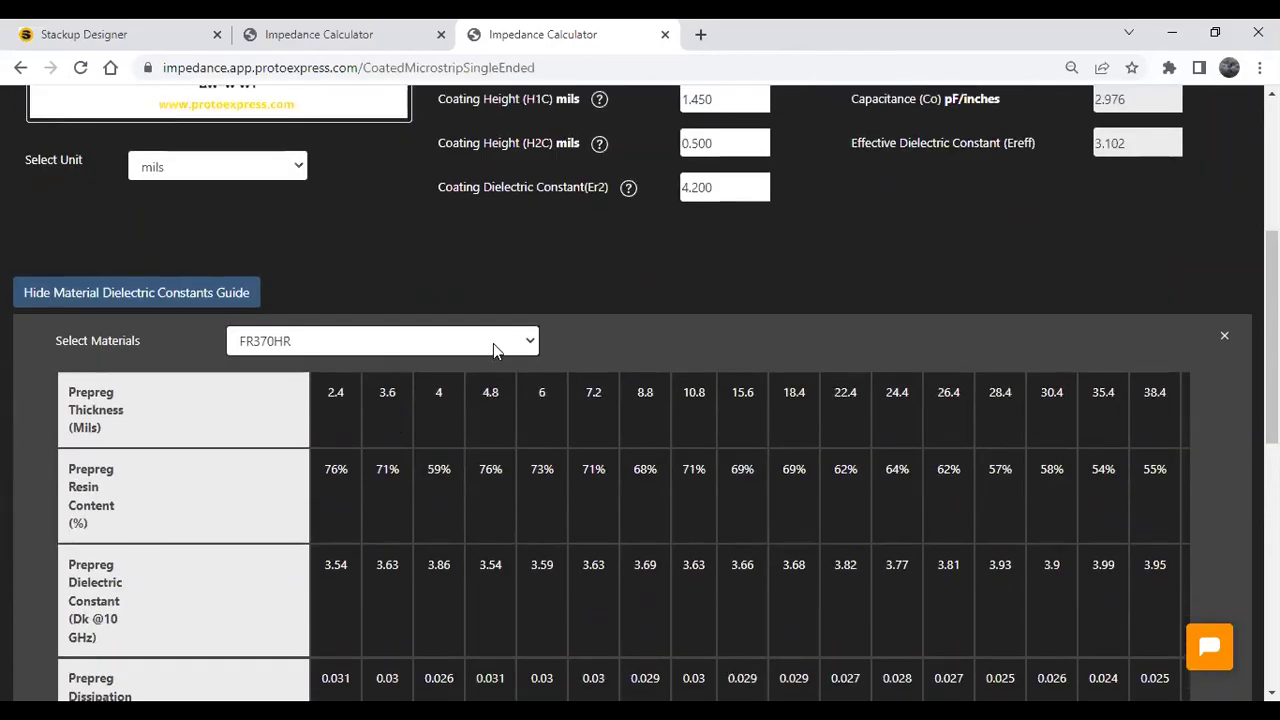
- Choose Megtron 6 R-5775 (K) (Core) & R-5670 (K) (PP) in the guide and review its full property table
click(493, 343)
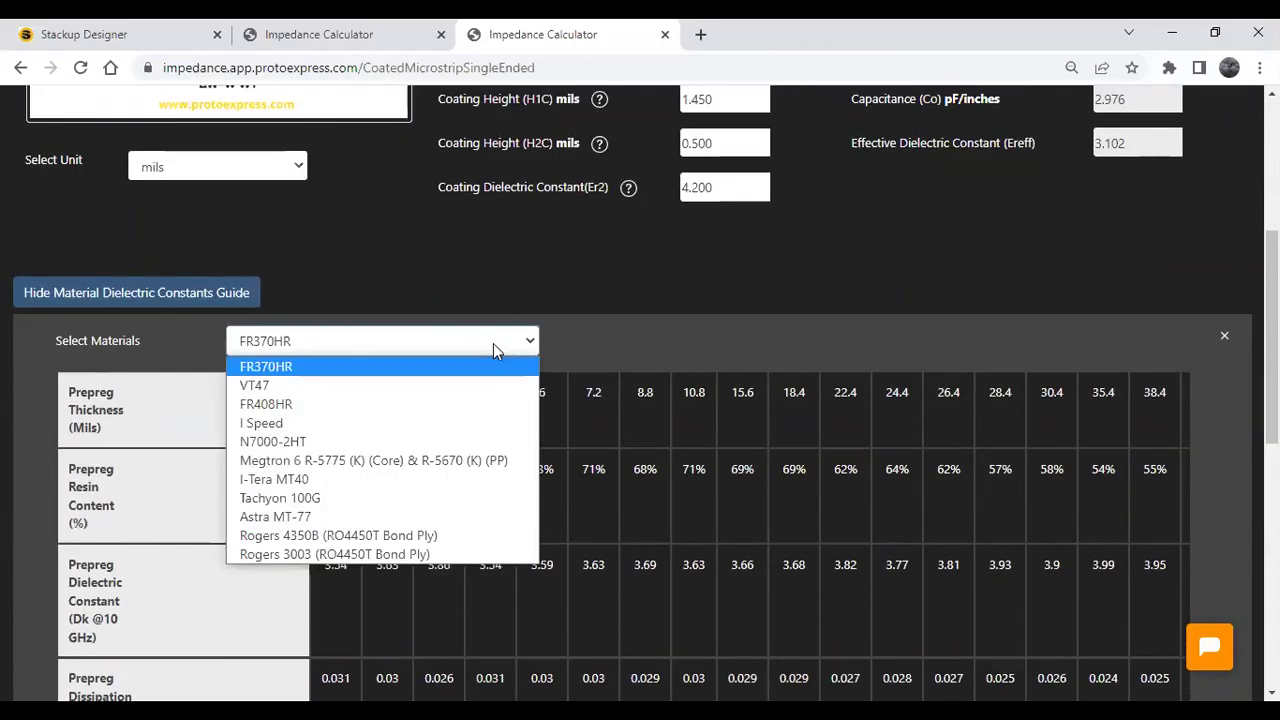
click(478, 455)
scroll(375, 490, down, 1)
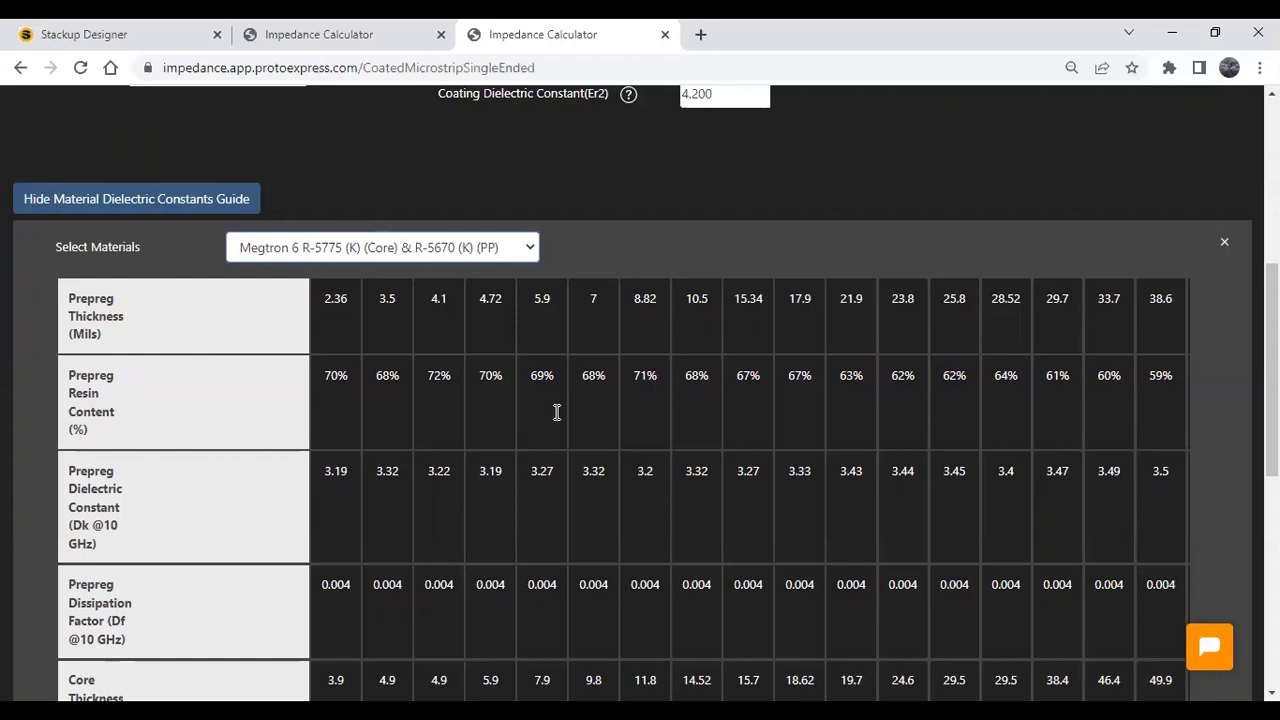
scroll(618, 577, right, 3)
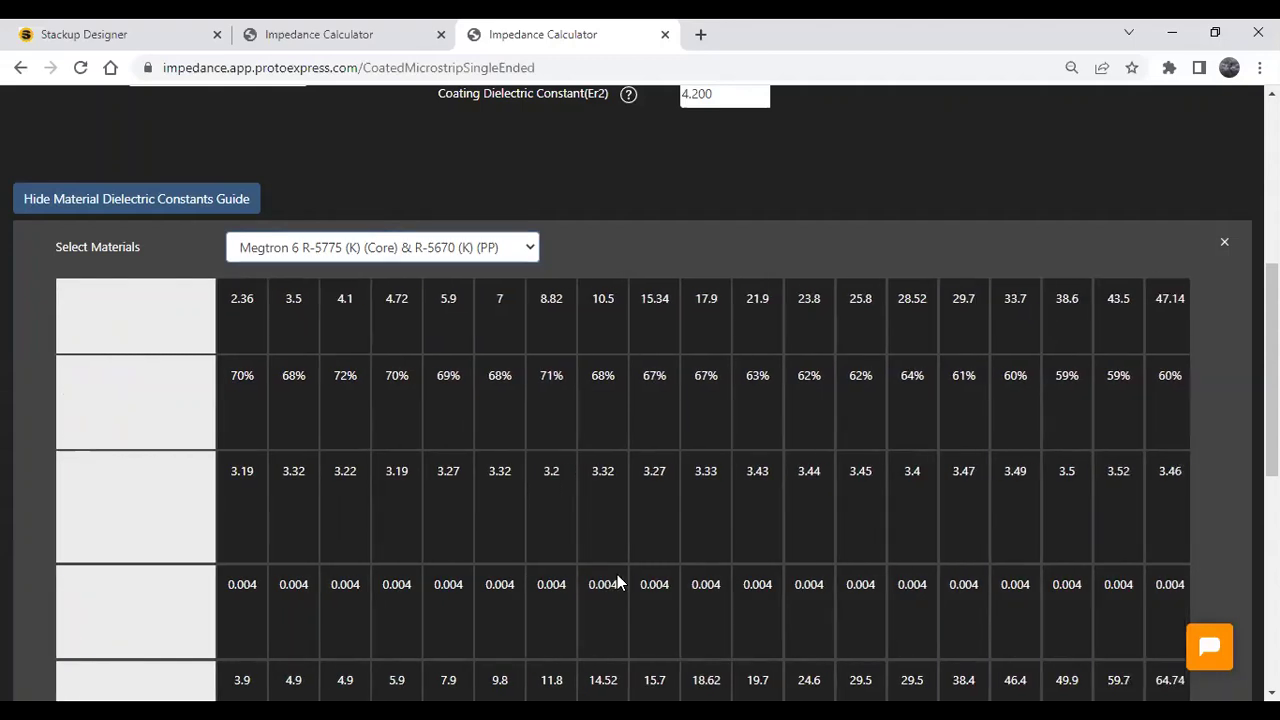
scroll(617, 584, left, 3)
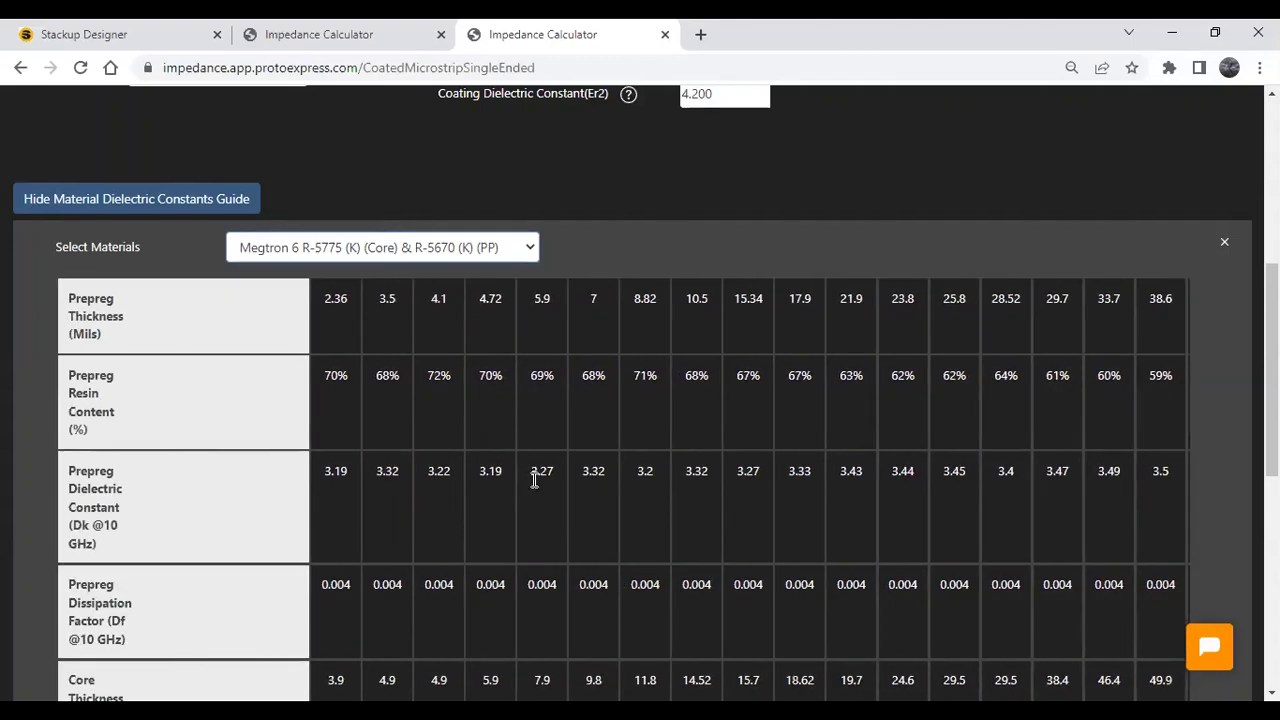
- Switch the guide's material back to FR370HR, check it against the calculator inputs, and hide the dielectric constants guide
click(536, 246)
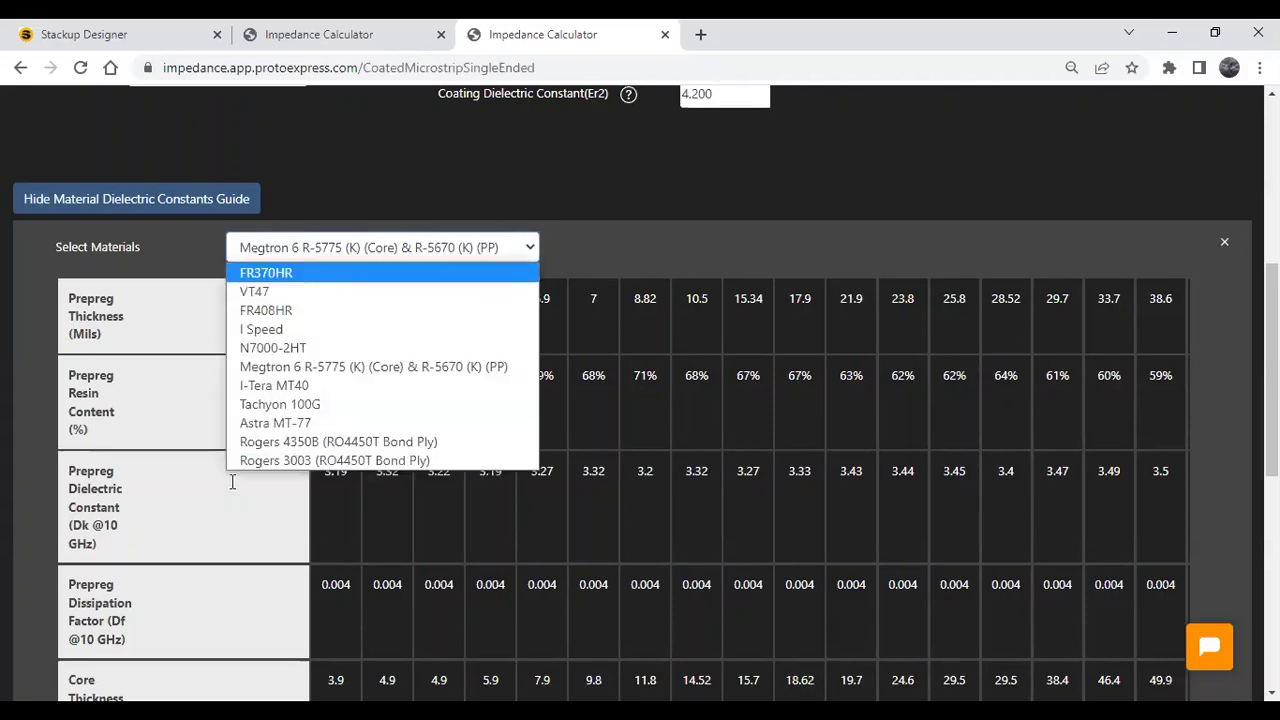
click(260, 271)
scroll(466, 443, up, 4)
scroll(478, 437, up, 1)
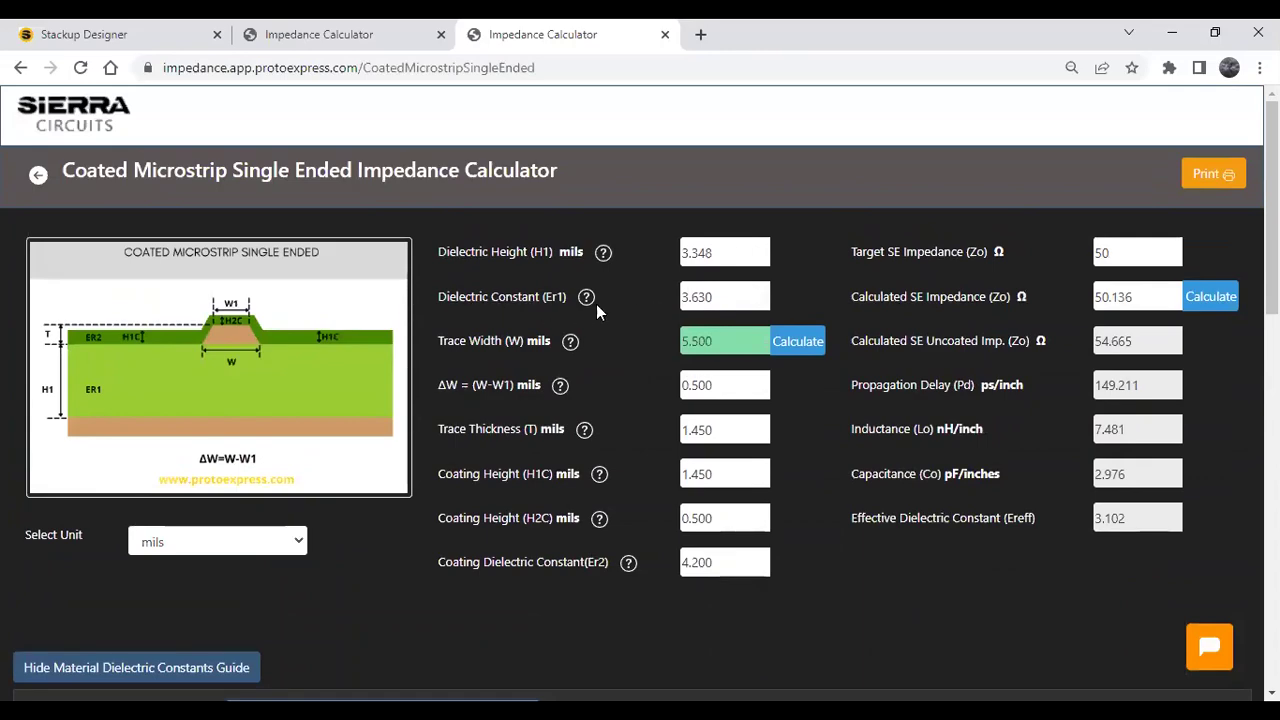
scroll(446, 538, down, 1)
scroll(446, 538, down, 4)
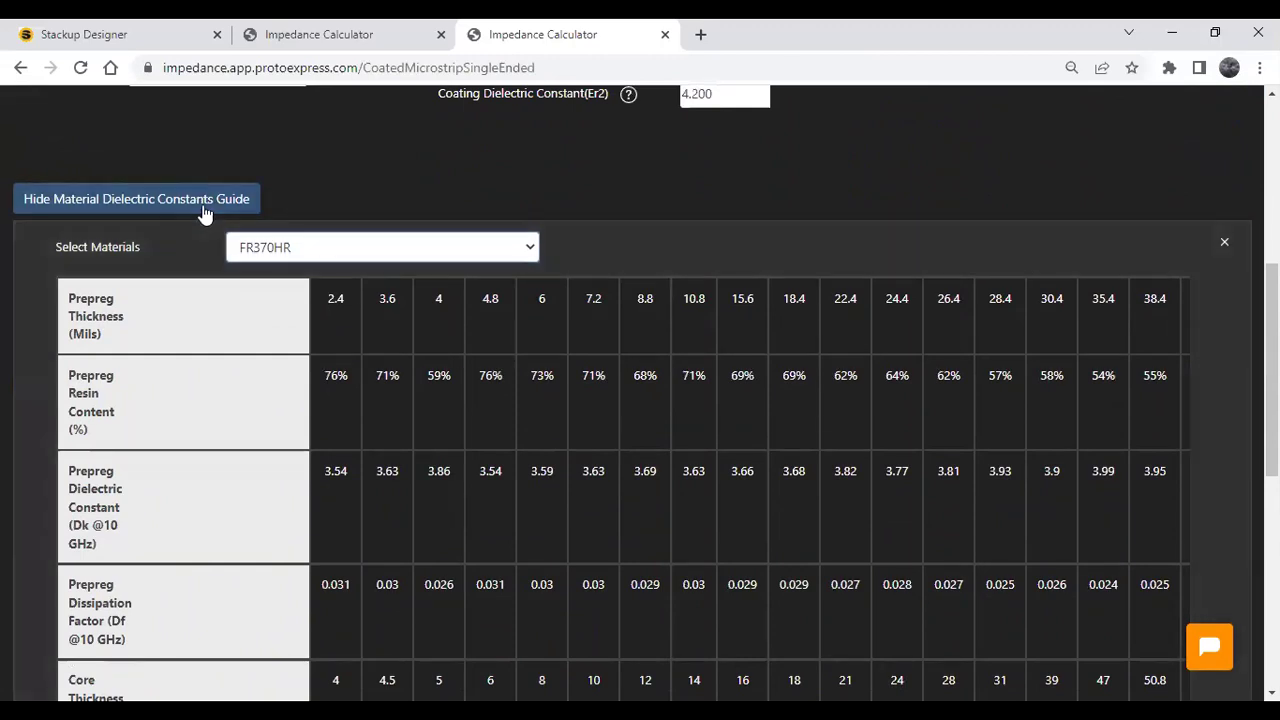
click(206, 203)
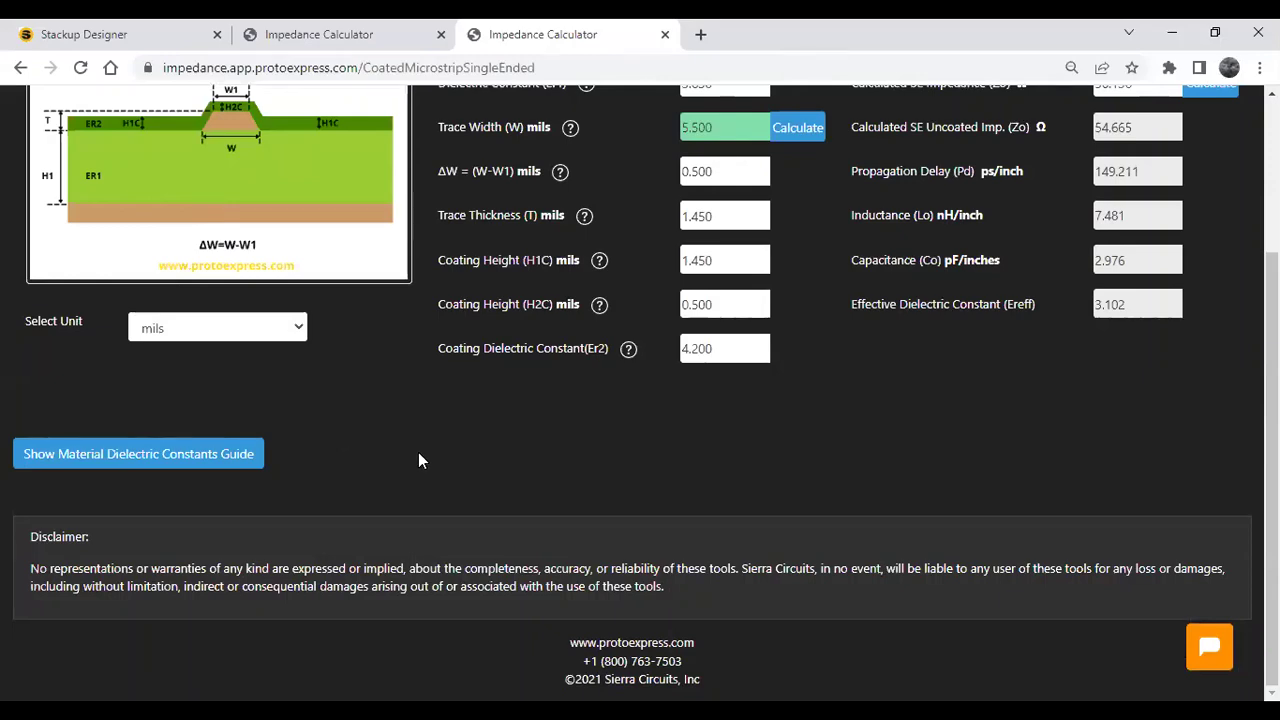
scroll(418, 452, up, 2)
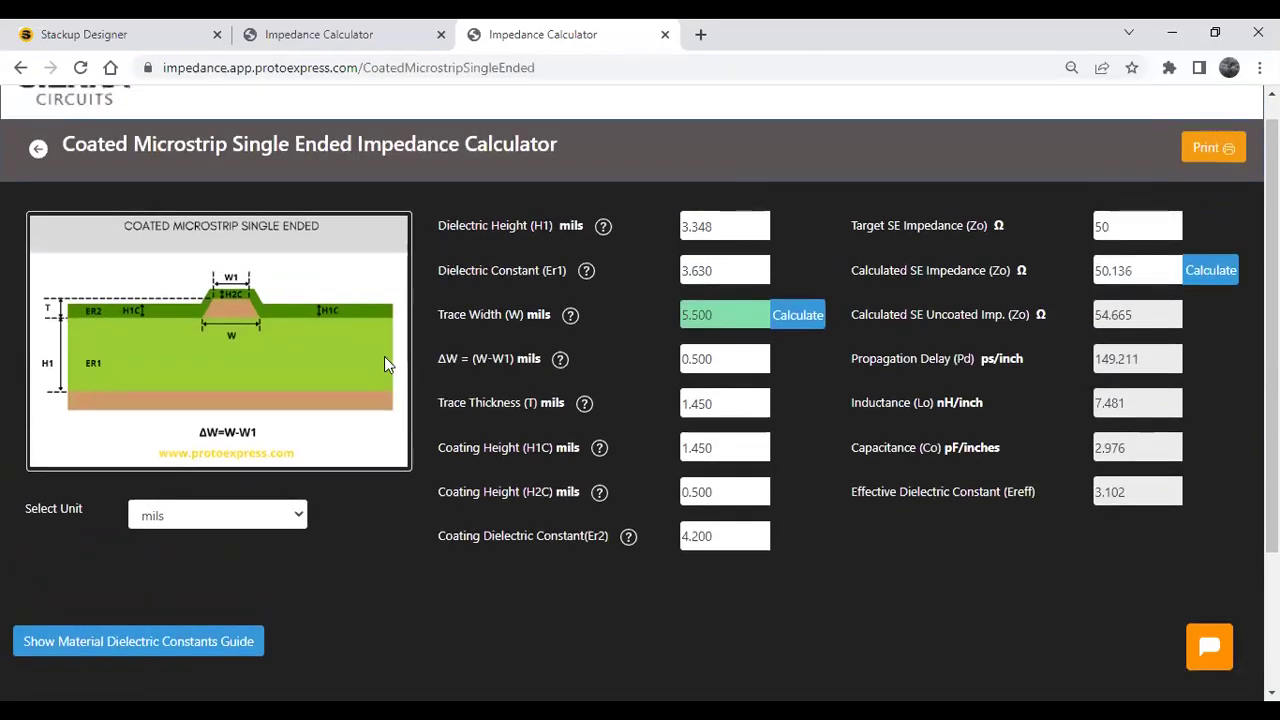
- Return to the structure selection, choose Embedded Microstrip and look through its Single Ended (Non coplanar) models
click(40, 148)
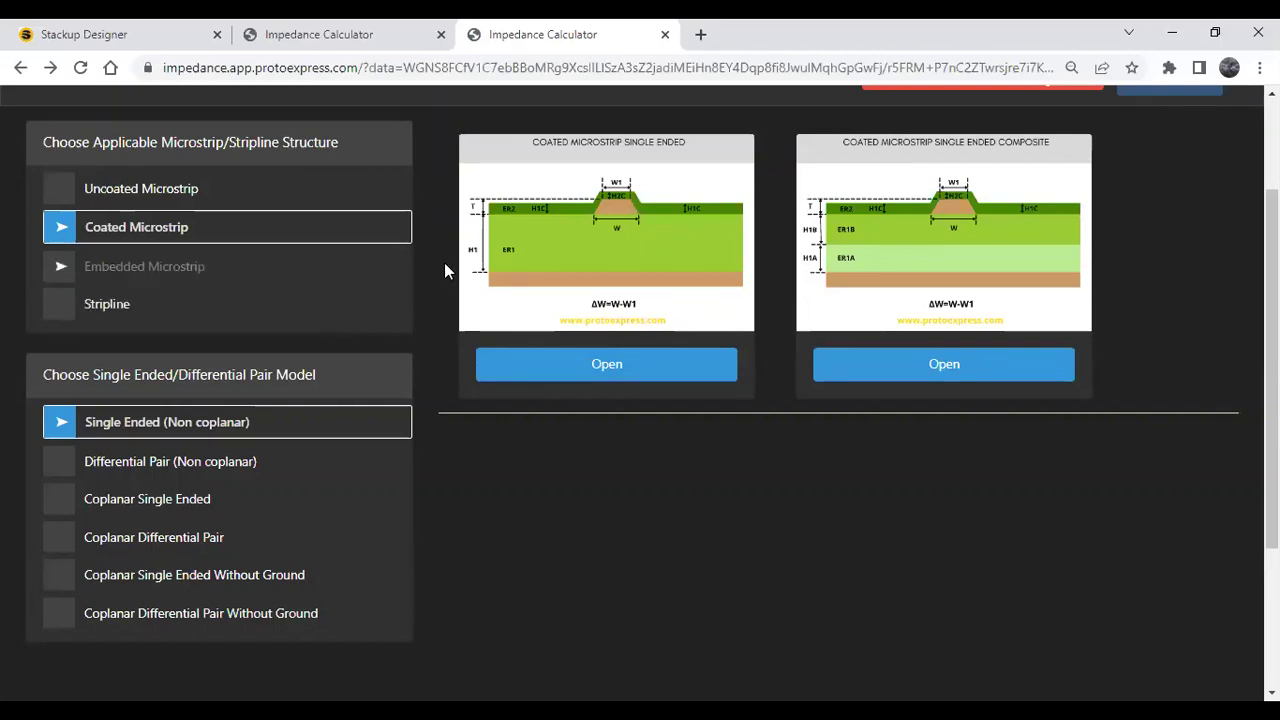
click(174, 268)
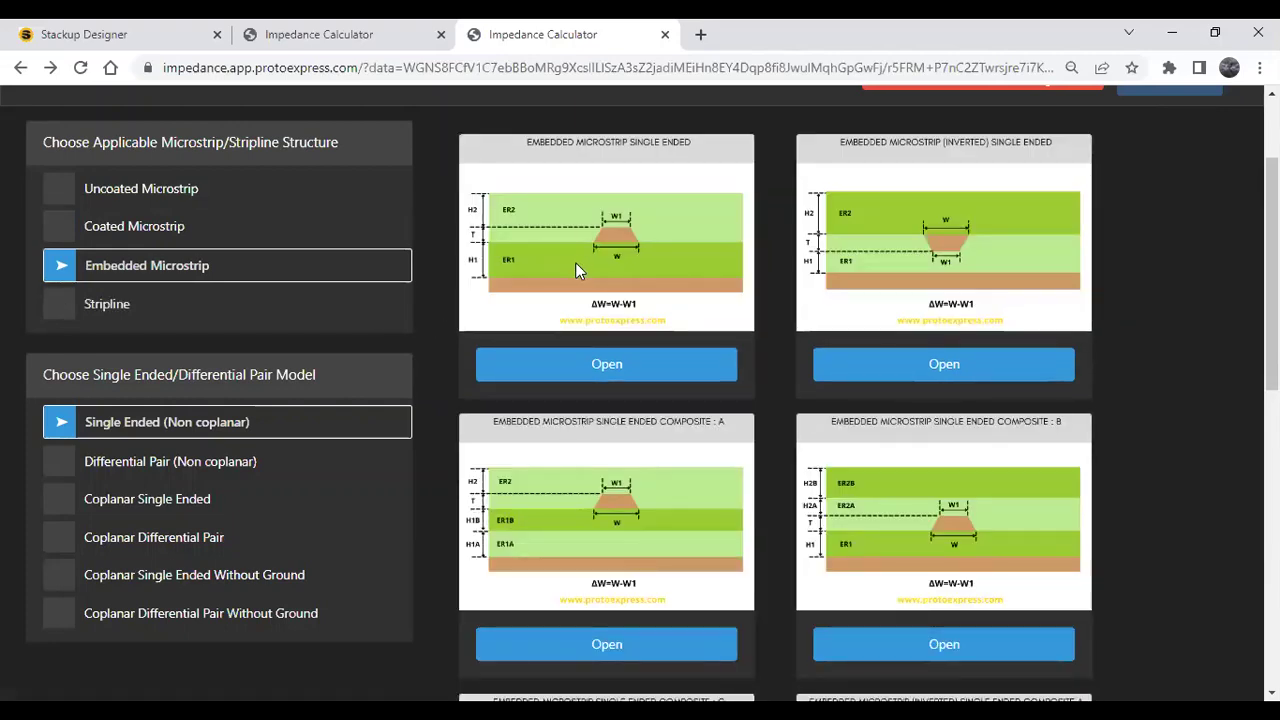
scroll(746, 485, down, 2)
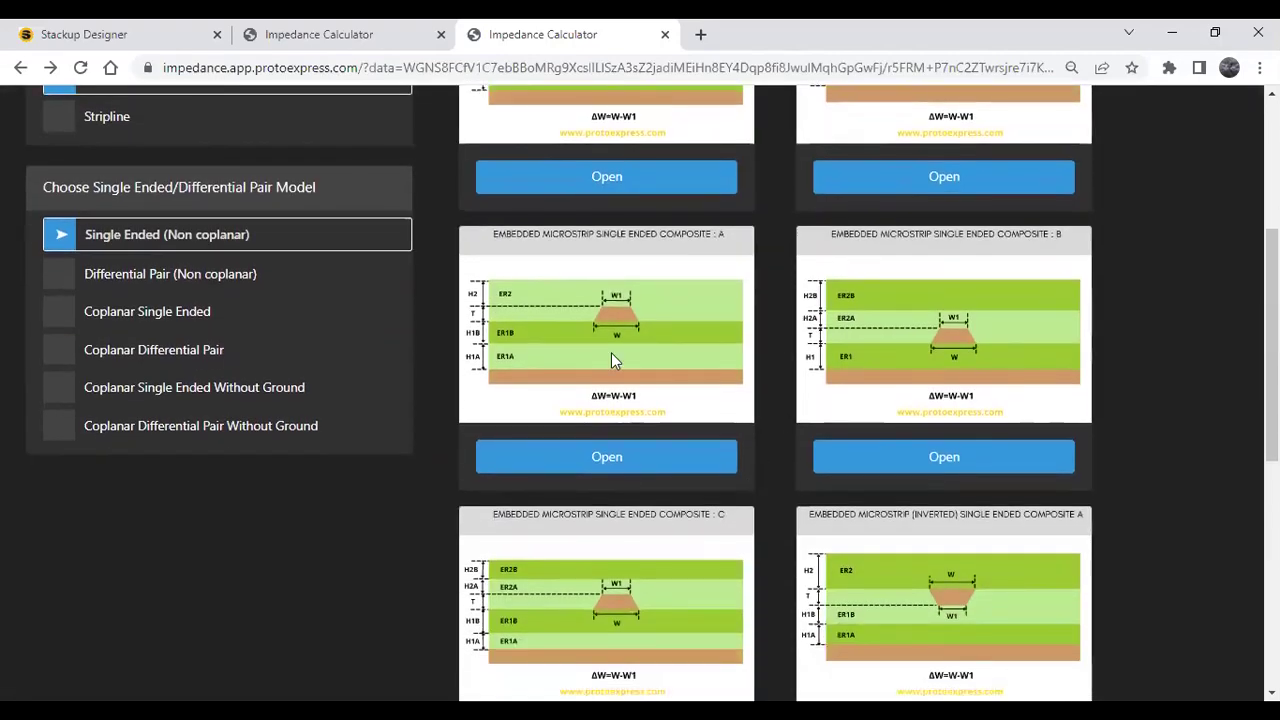
scroll(612, 353, down, 1)
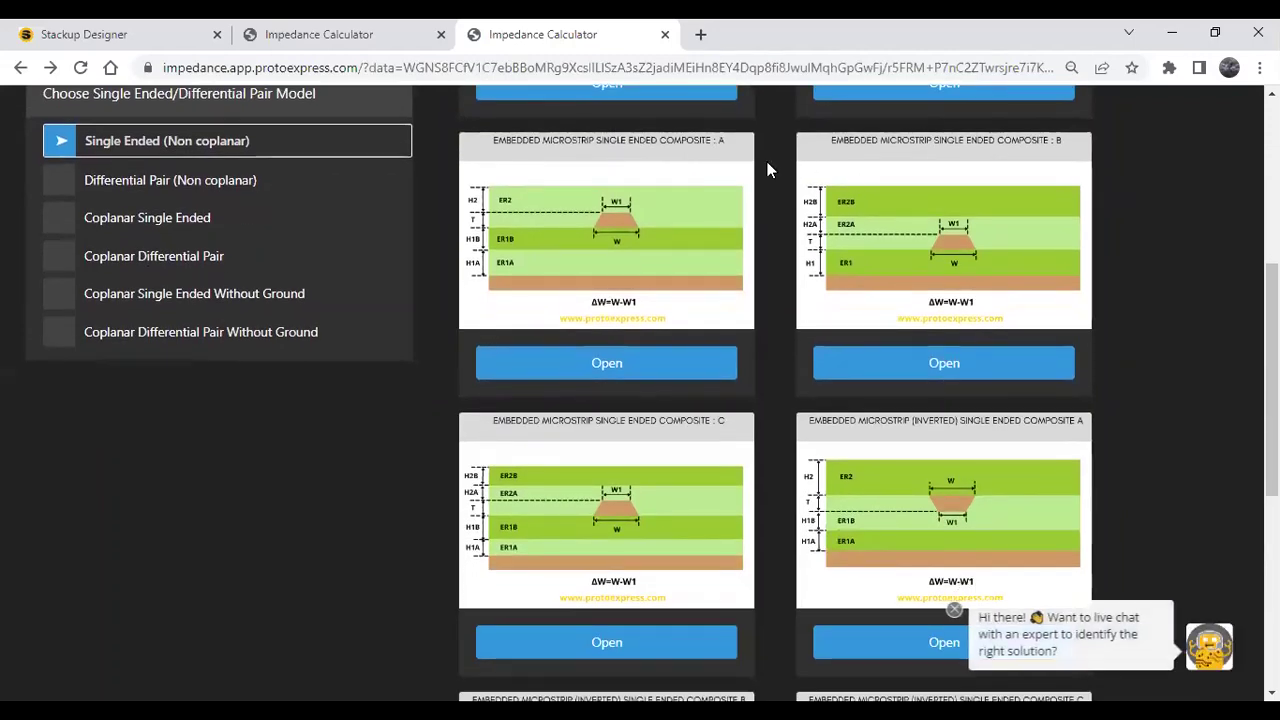